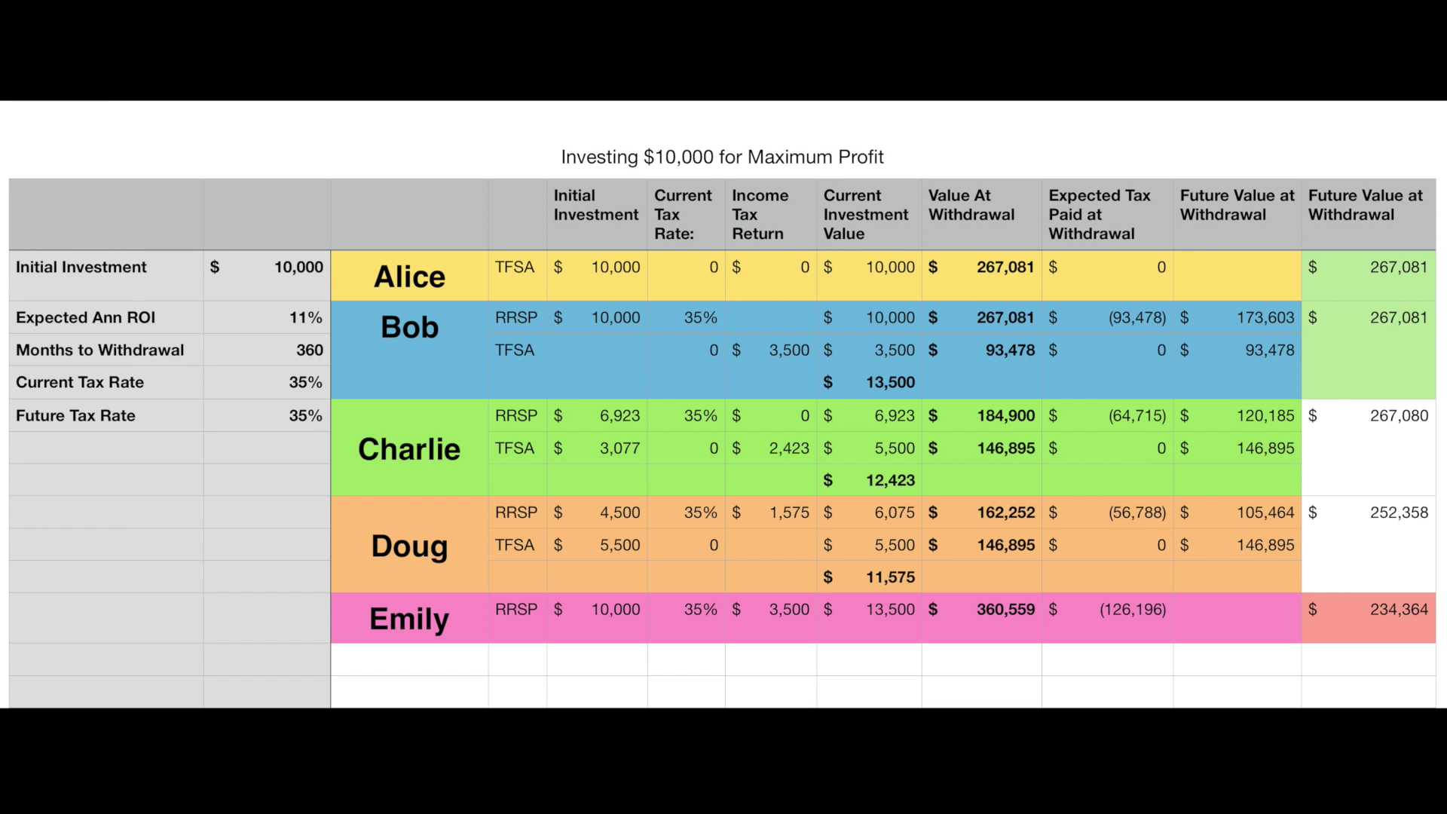
# - Set the expected annual ROI to 2%
pyautogui.click(297, 284)
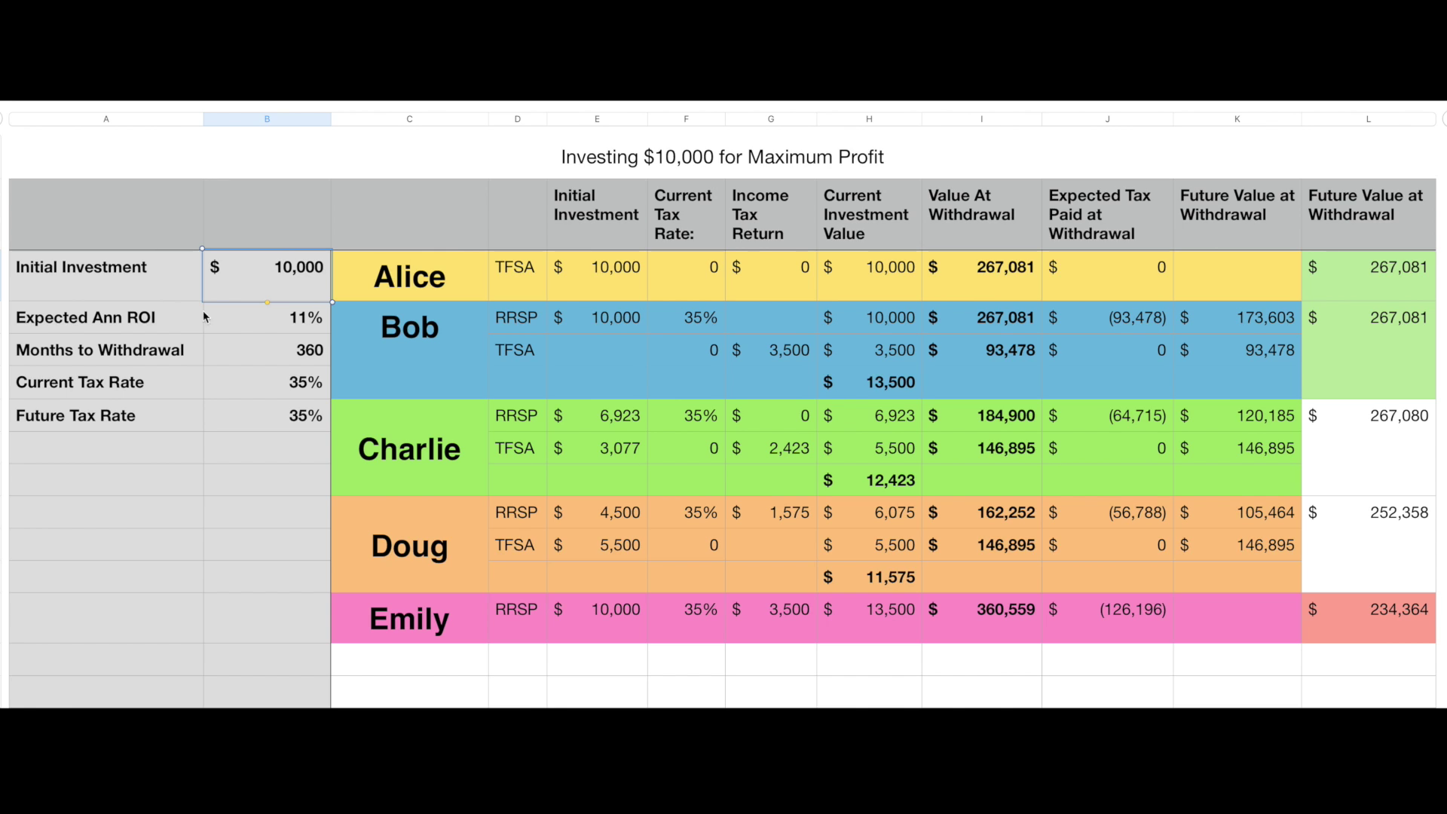
pyautogui.click(281, 326)
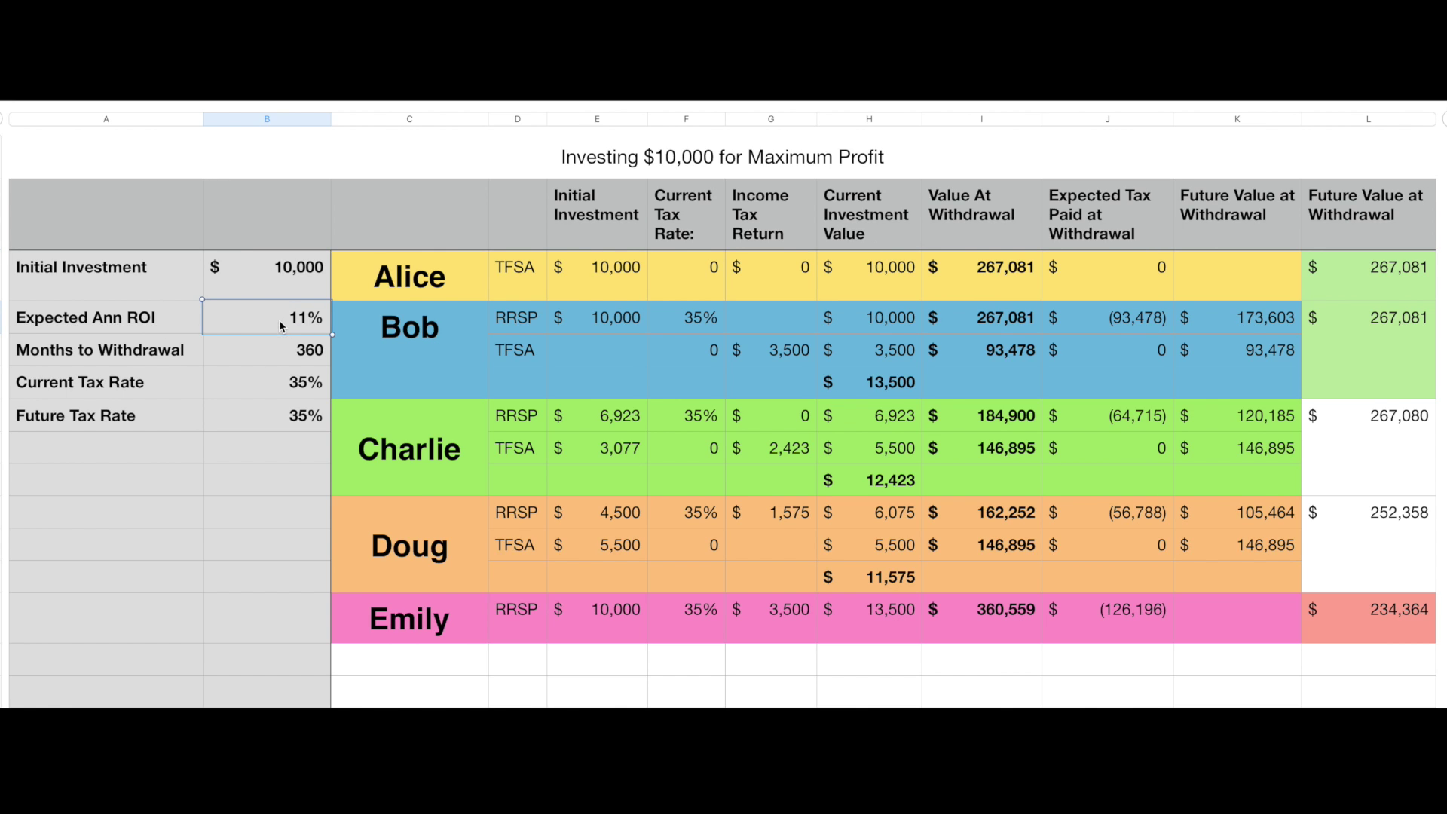
pyautogui.write('2')
pyautogui.press('Return')
pyautogui.click(288, 322)
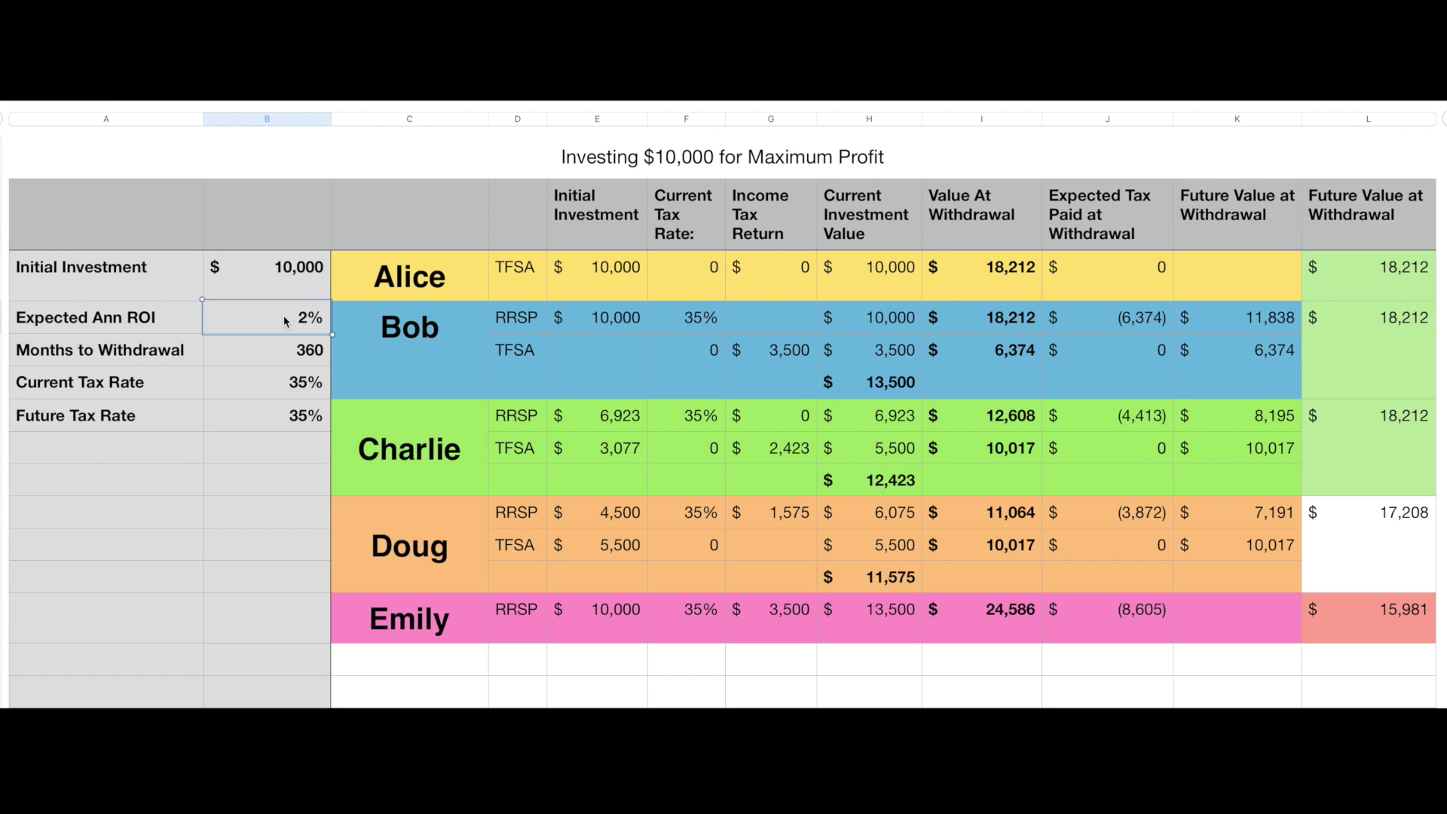
# - Try 60 for the months to withdrawal and restore it to 360
pyautogui.click(276, 367)
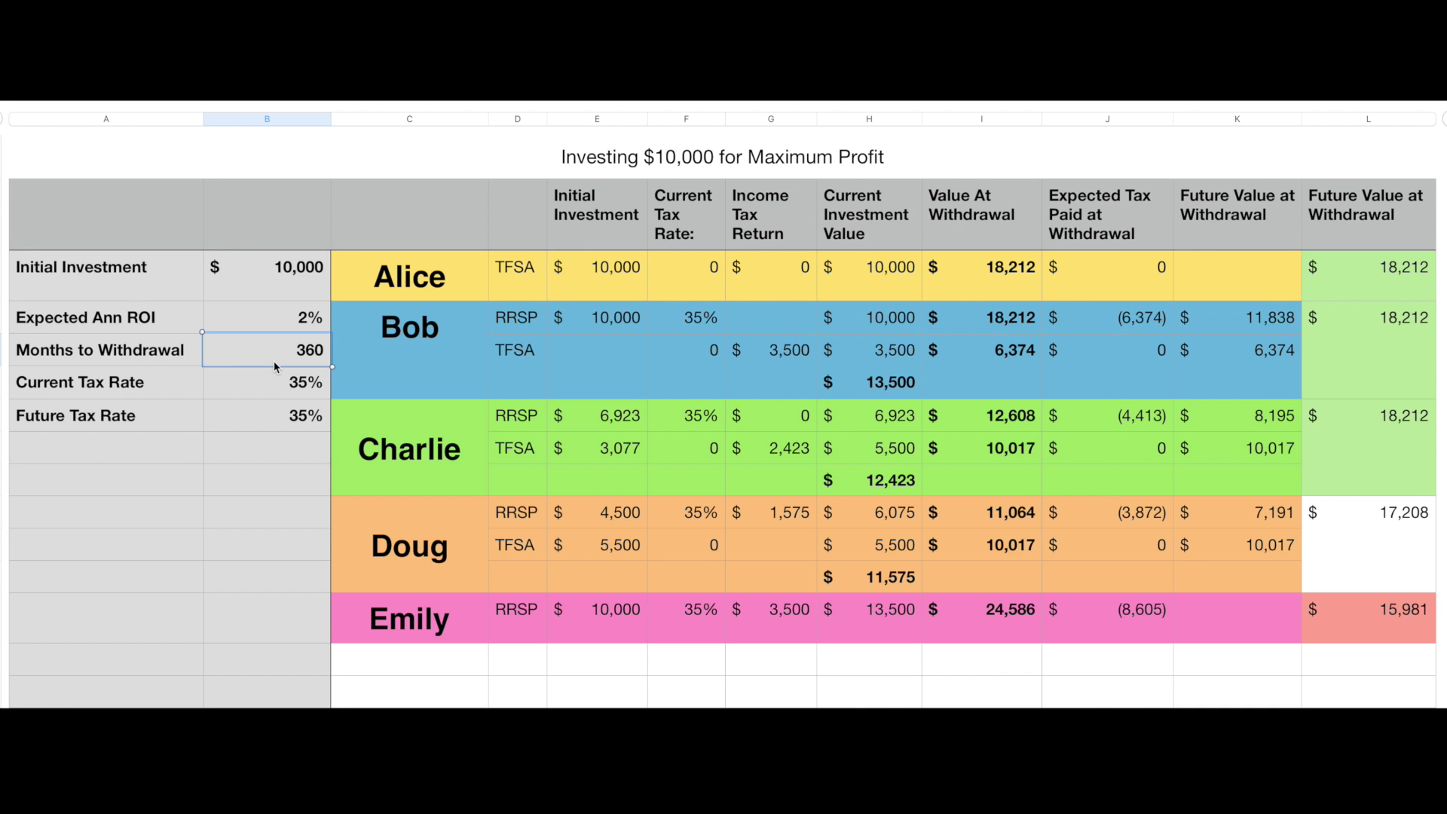
pyautogui.write('60')
pyautogui.press('Return')
pyautogui.click(278, 350)
pyautogui.press('Delete')
pyautogui.write('360')
pyautogui.press('Return')
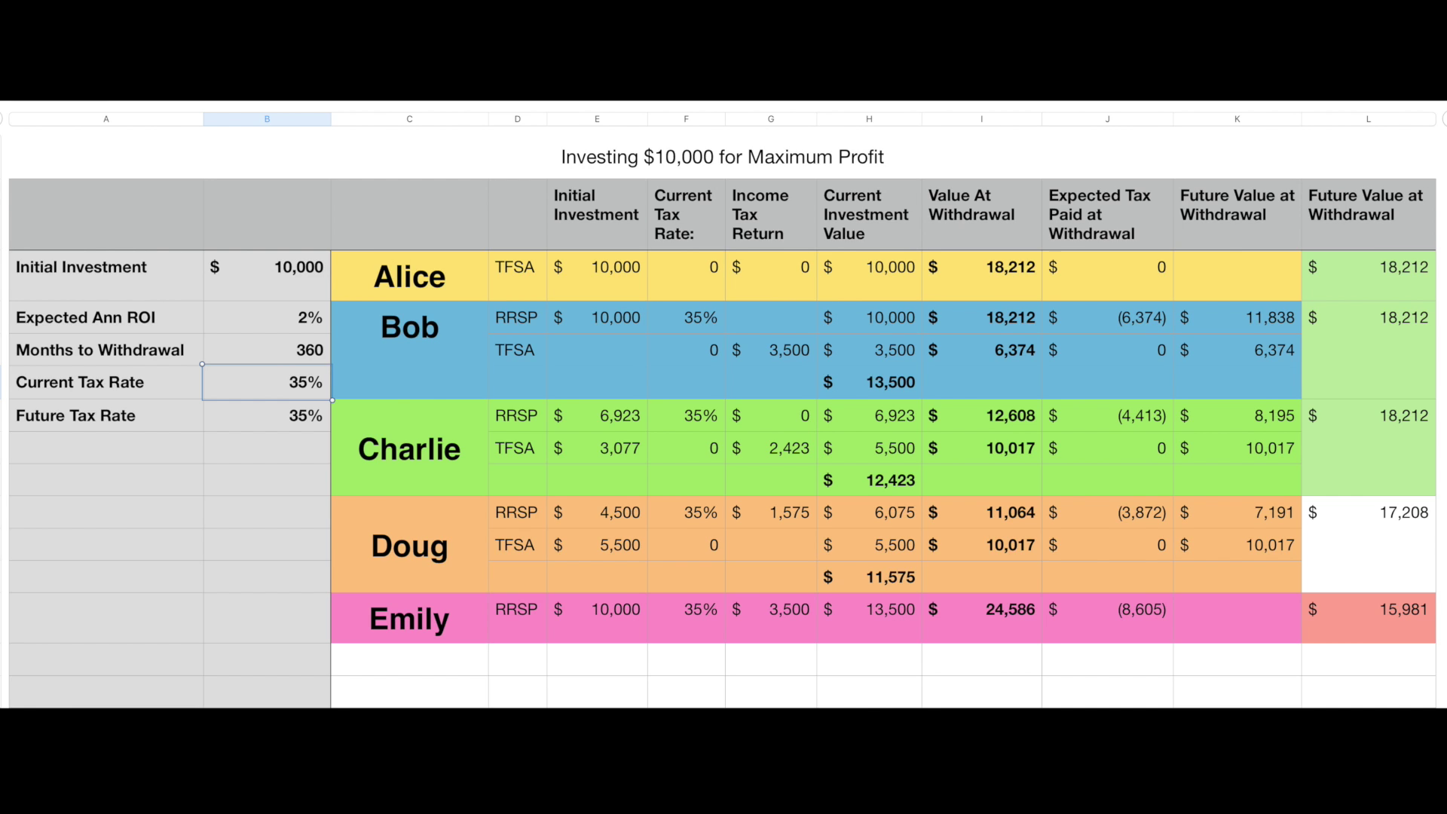
# - Inspect the future tax rate and the pink RRSP row's income tax return and current investment value
pyautogui.click(270, 417)
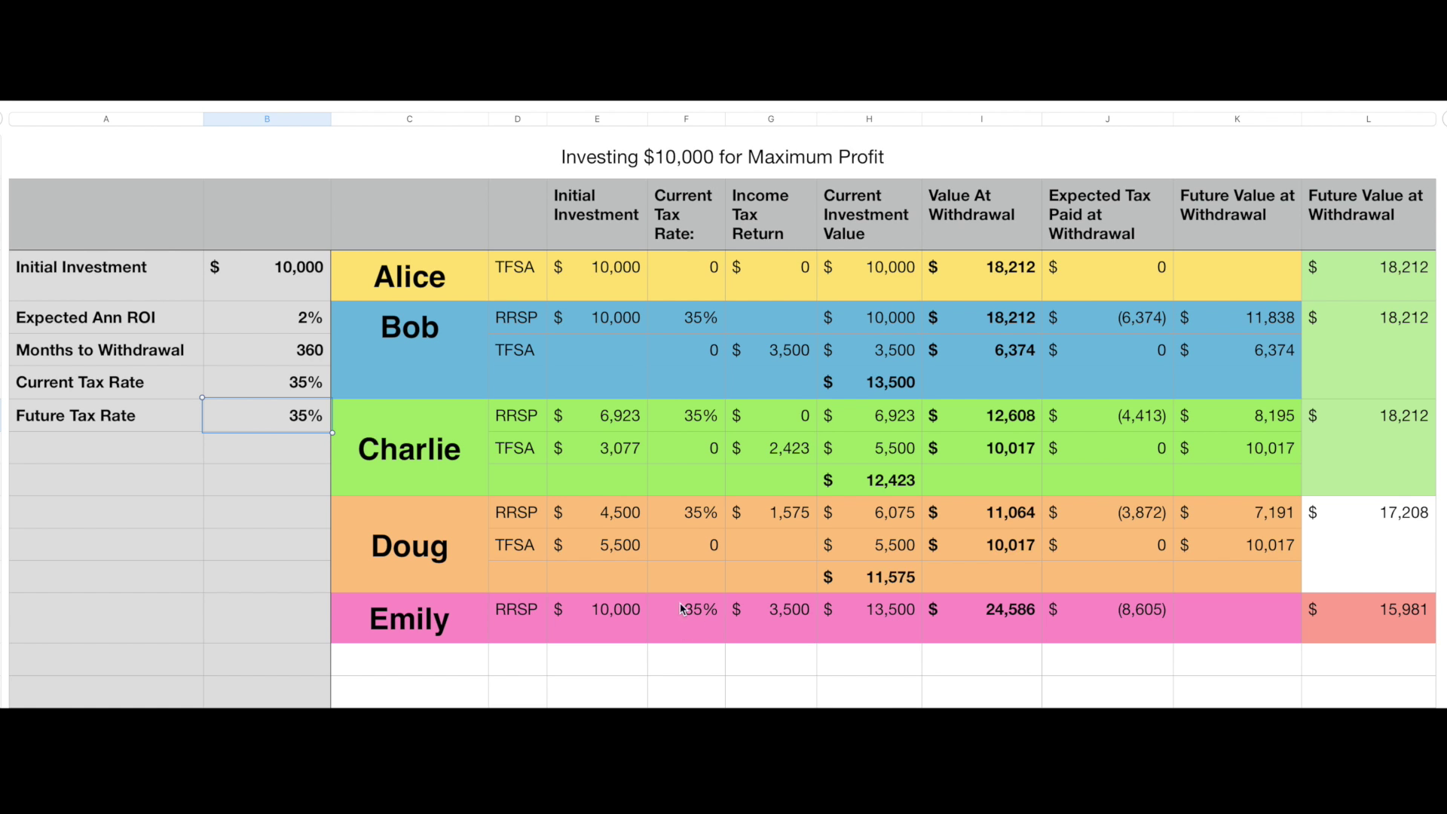
pyautogui.click(779, 612)
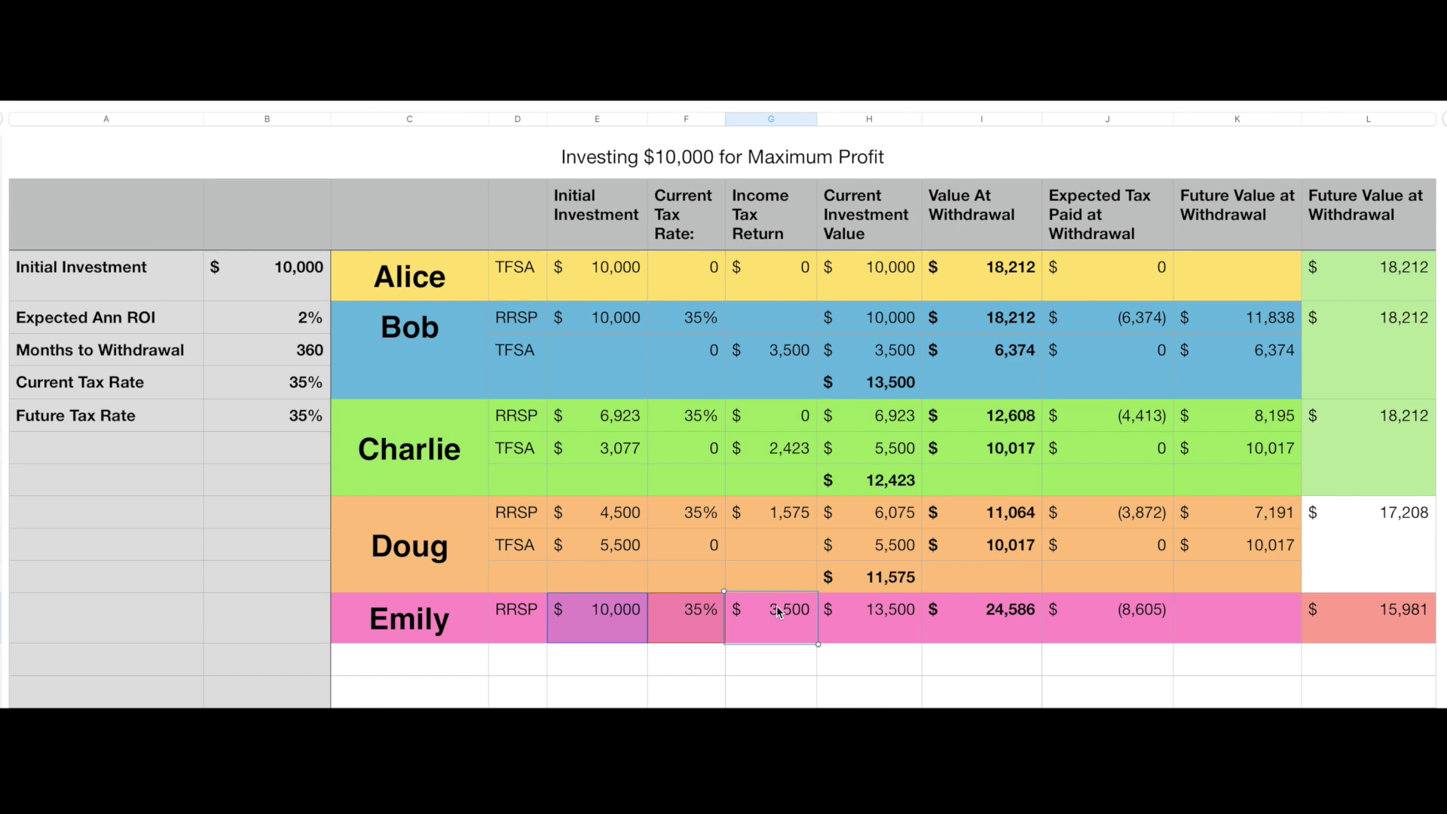
pyautogui.click(872, 622)
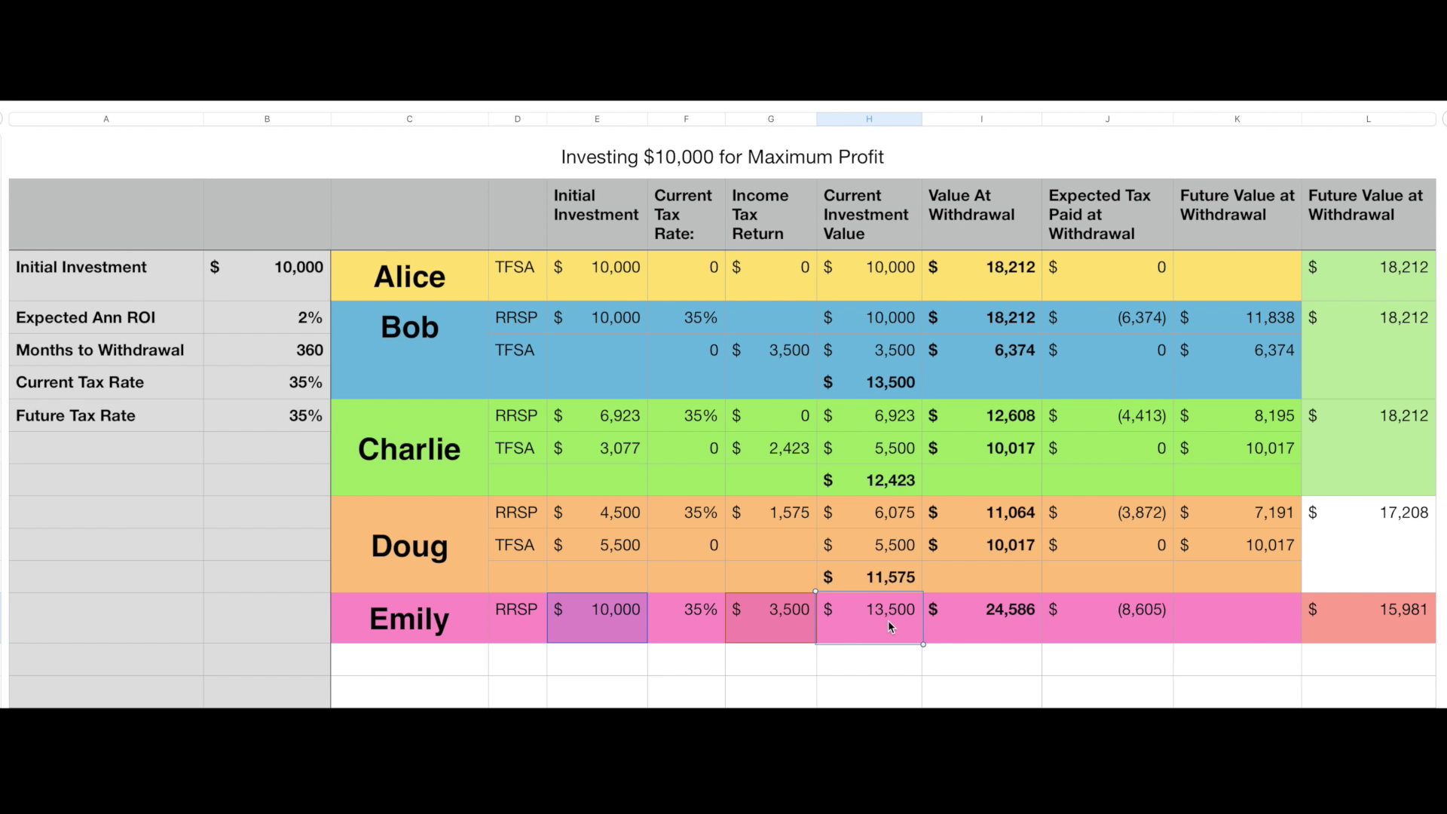
# - Examine the orange scenario's RRSP and TFSA initial investments, current investment values and their combined total
pyautogui.click(461, 536)
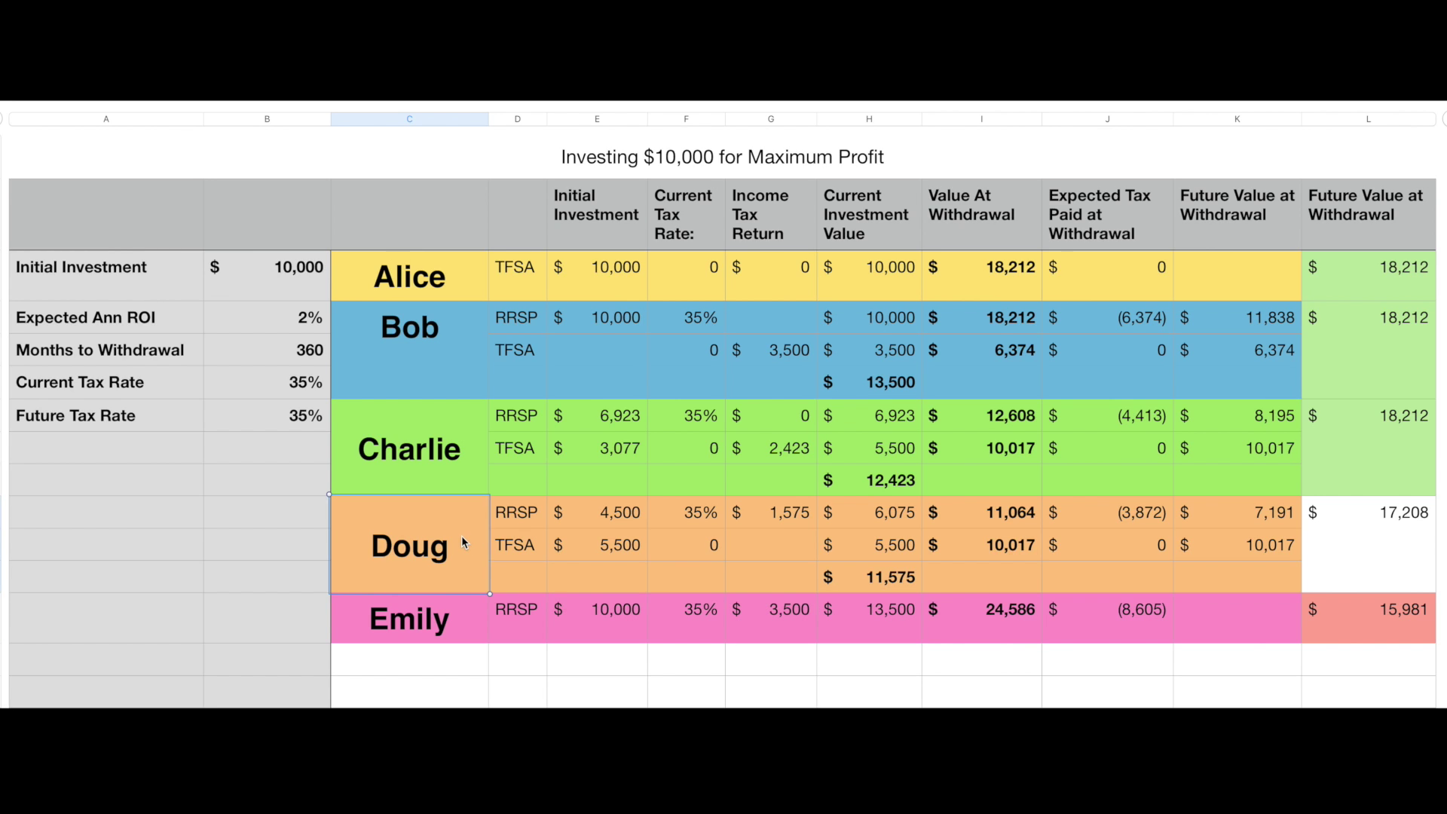
pyautogui.click(607, 553)
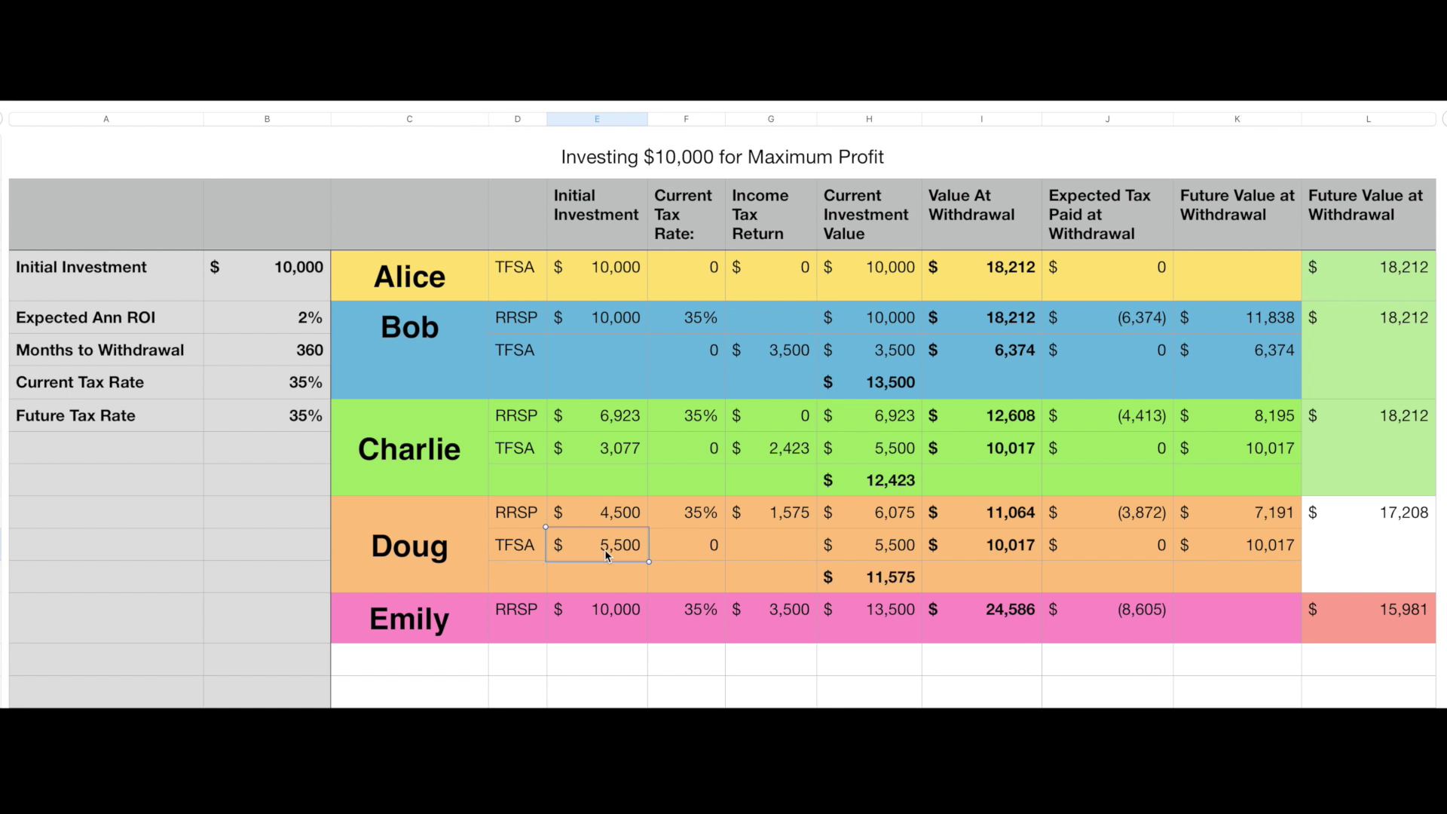
pyautogui.click(605, 518)
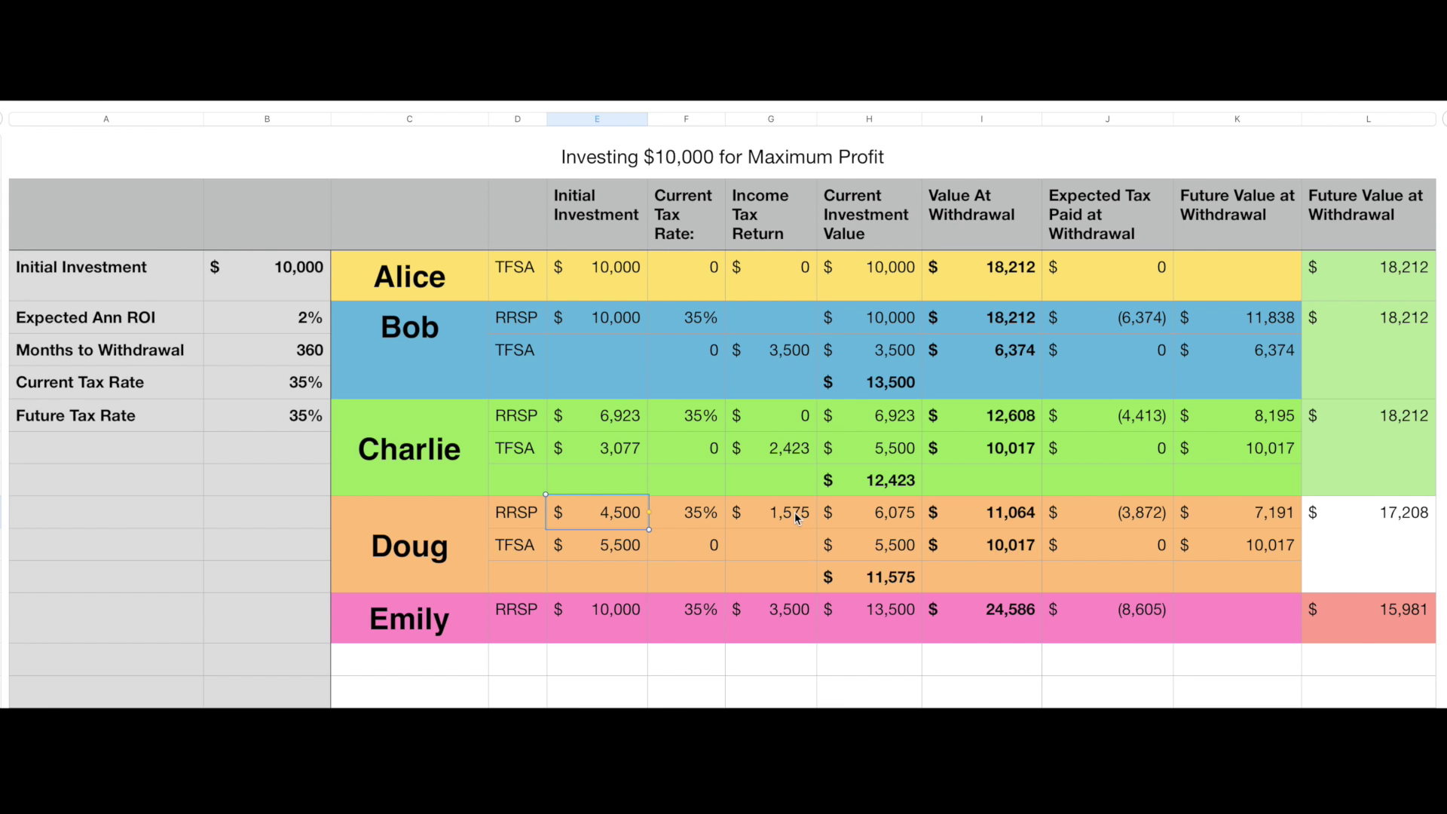
pyautogui.click(888, 518)
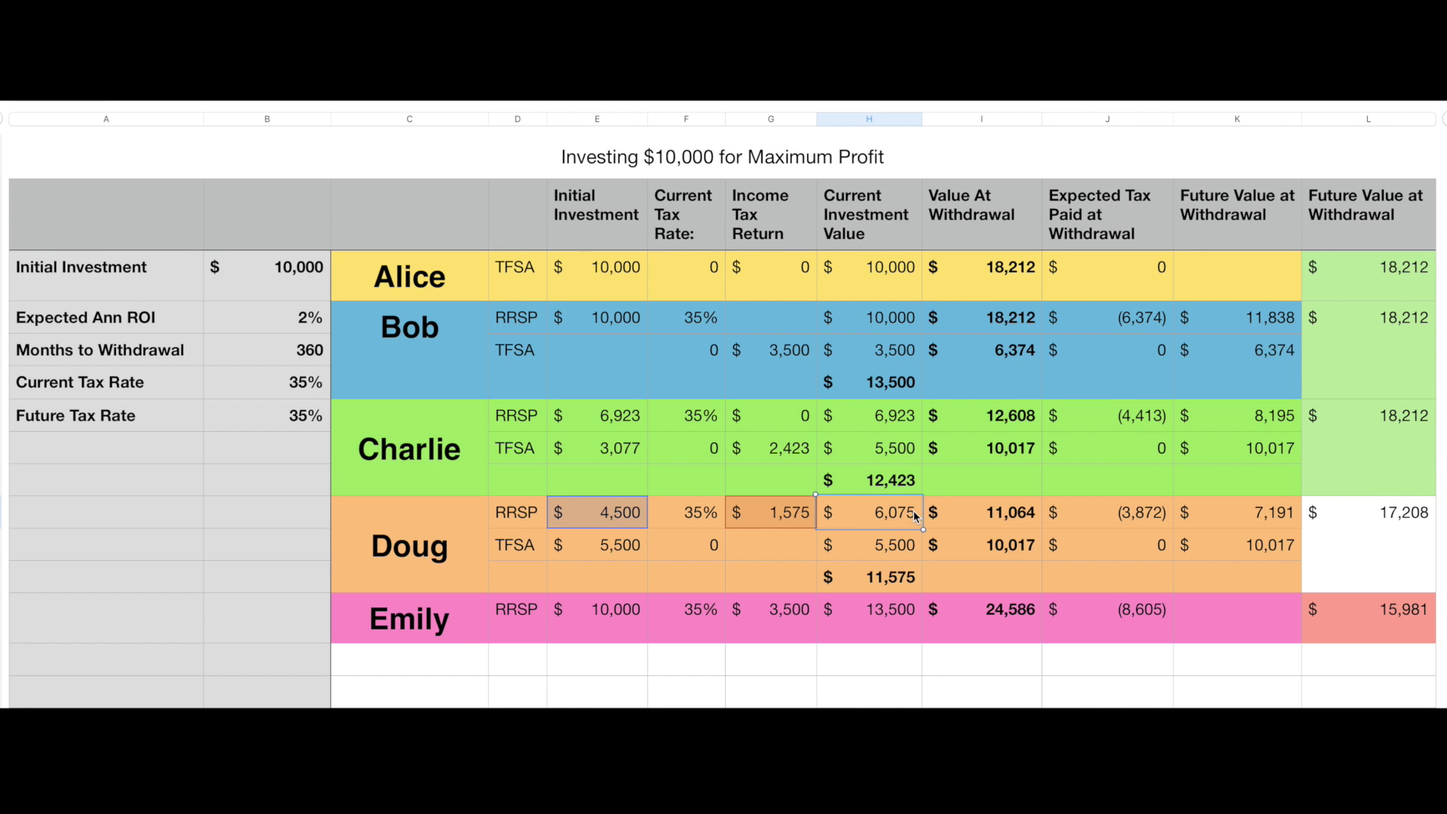
pyautogui.click(889, 554)
pyautogui.click(880, 579)
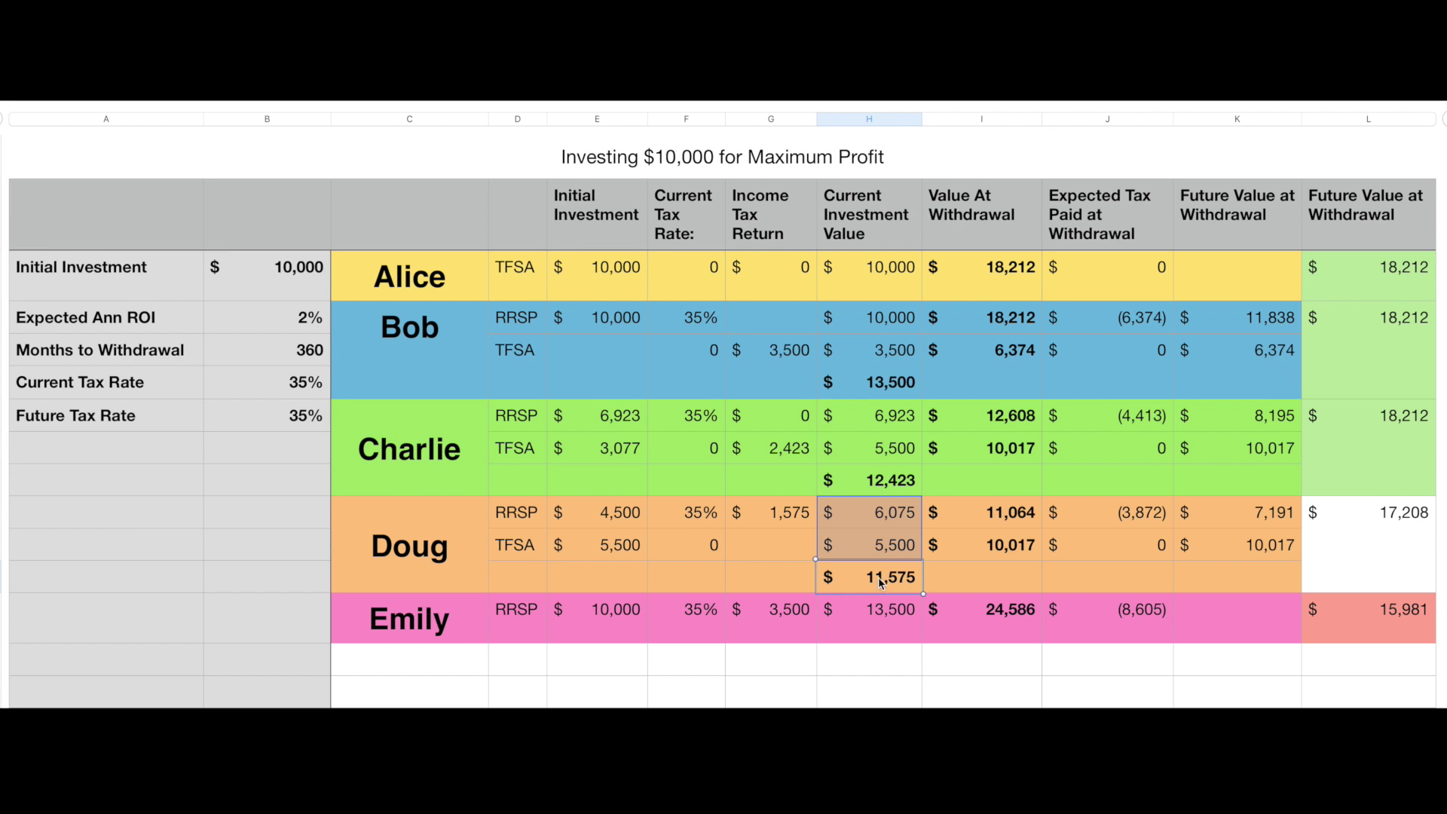
pyautogui.click(890, 547)
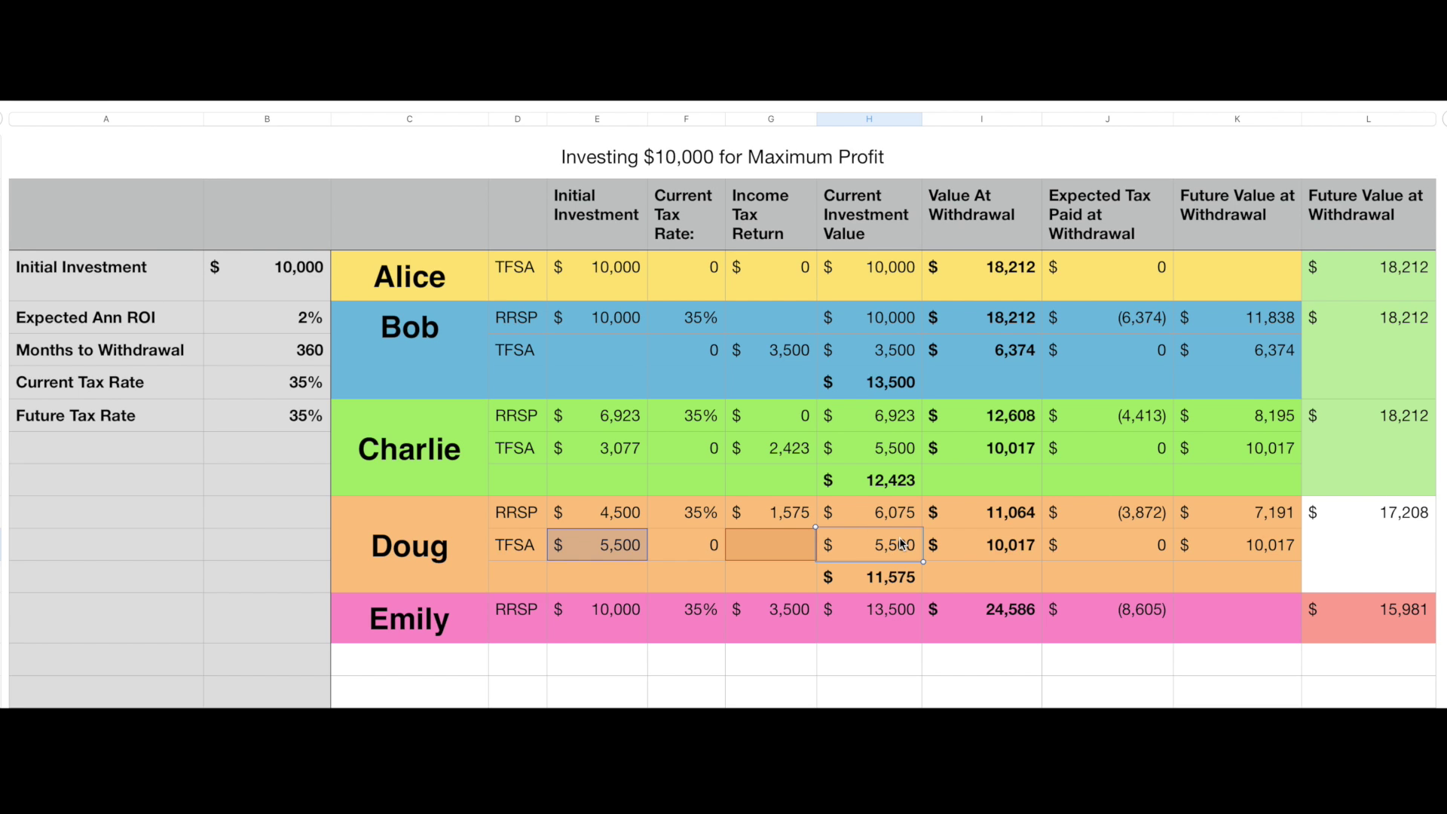
pyautogui.click(888, 511)
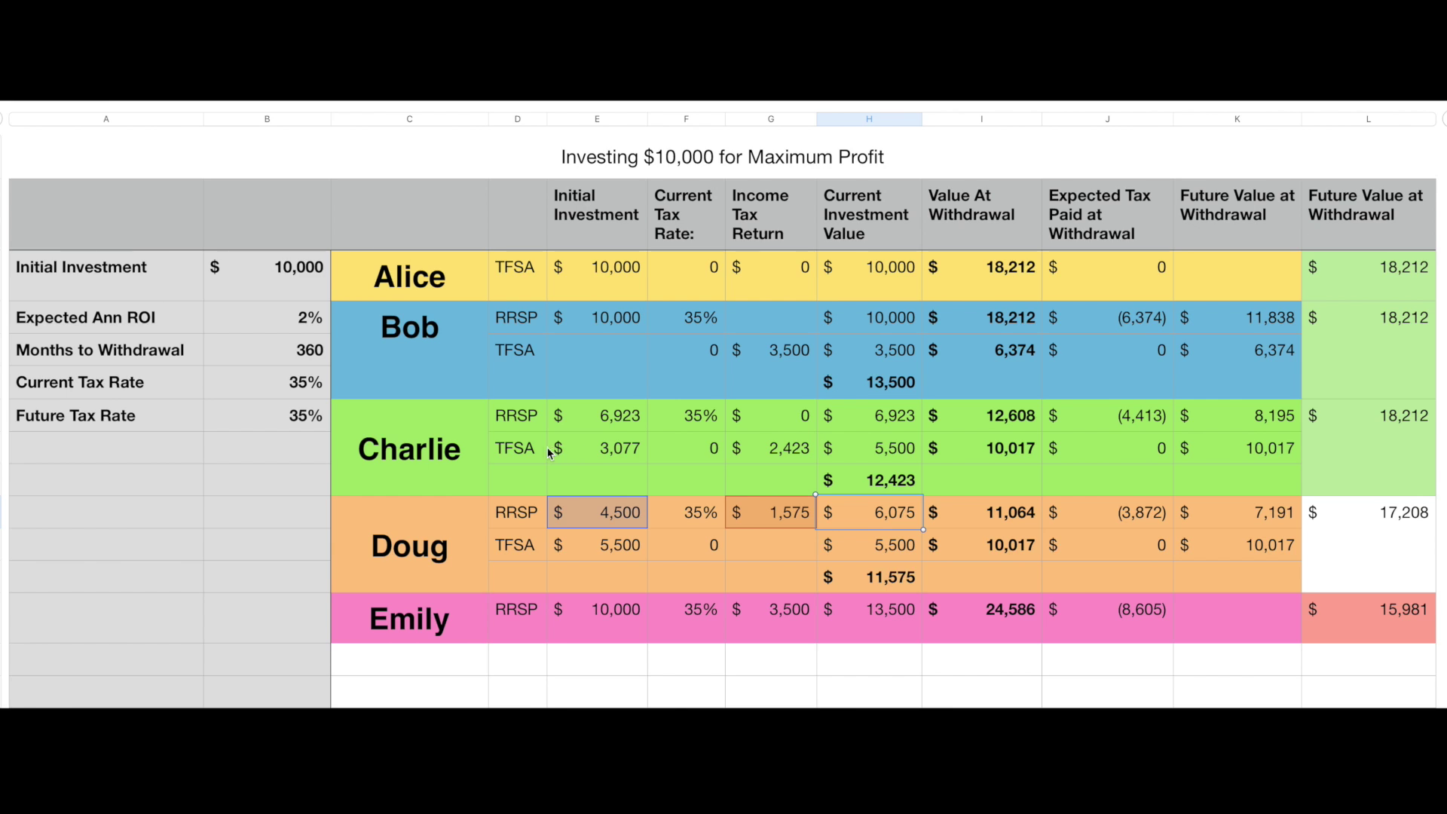
pyautogui.click(616, 552)
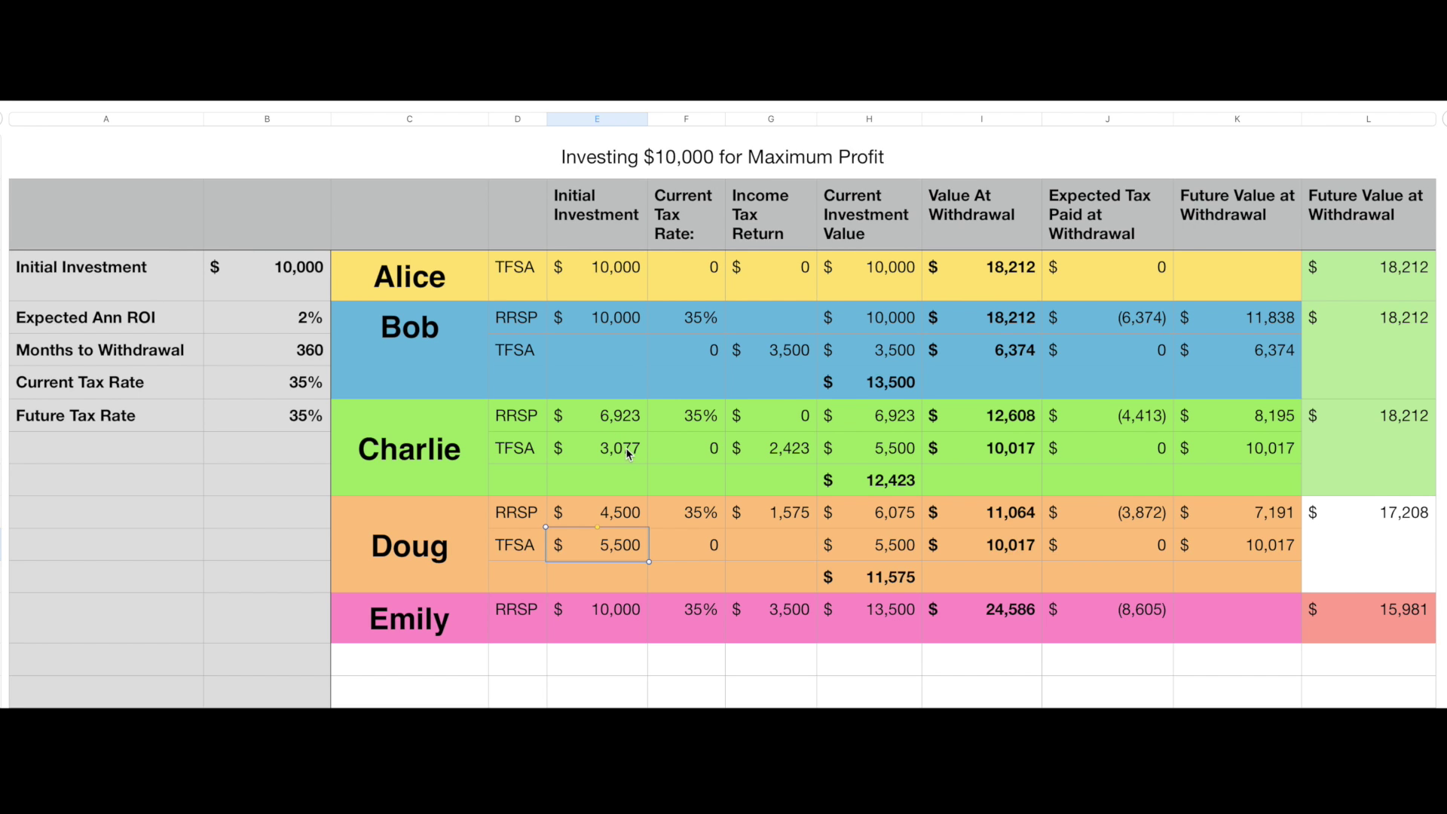
# - Examine the green scenario's RRSP investment, TFSA tax return and current investment values, comparing its TFSA value with the orange scenario's
pyautogui.click(614, 421)
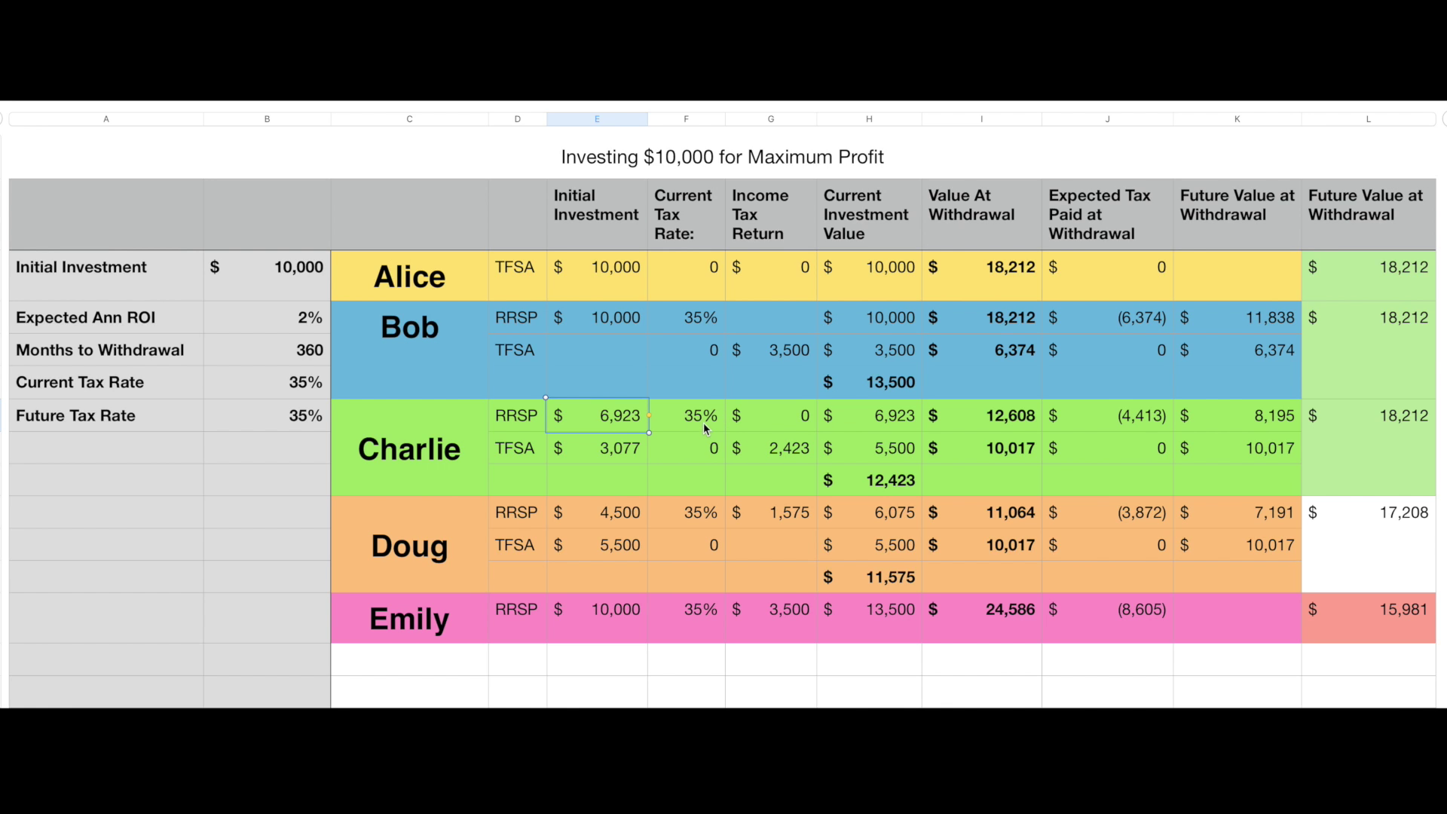
pyautogui.click(852, 422)
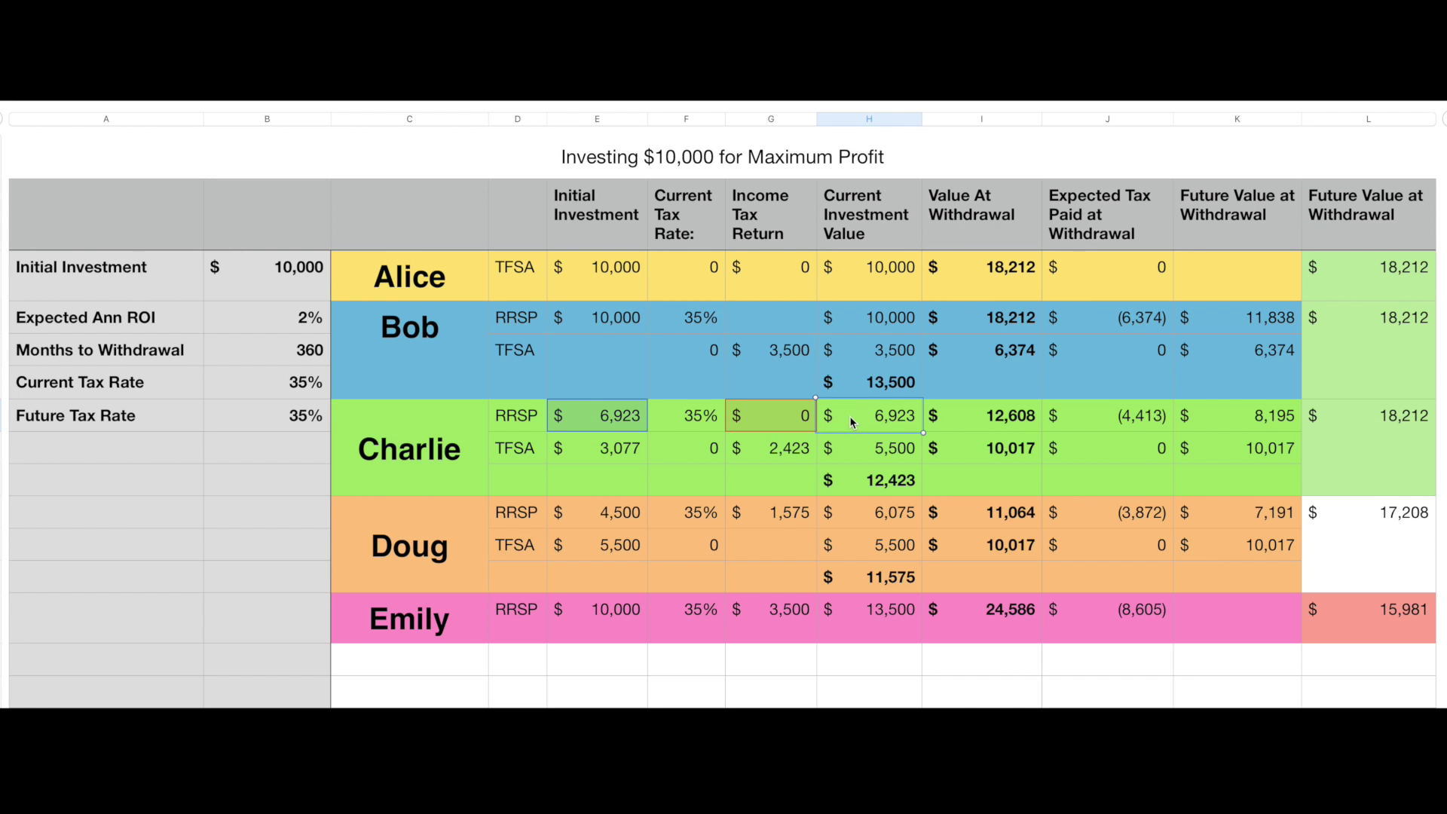
pyautogui.click(770, 456)
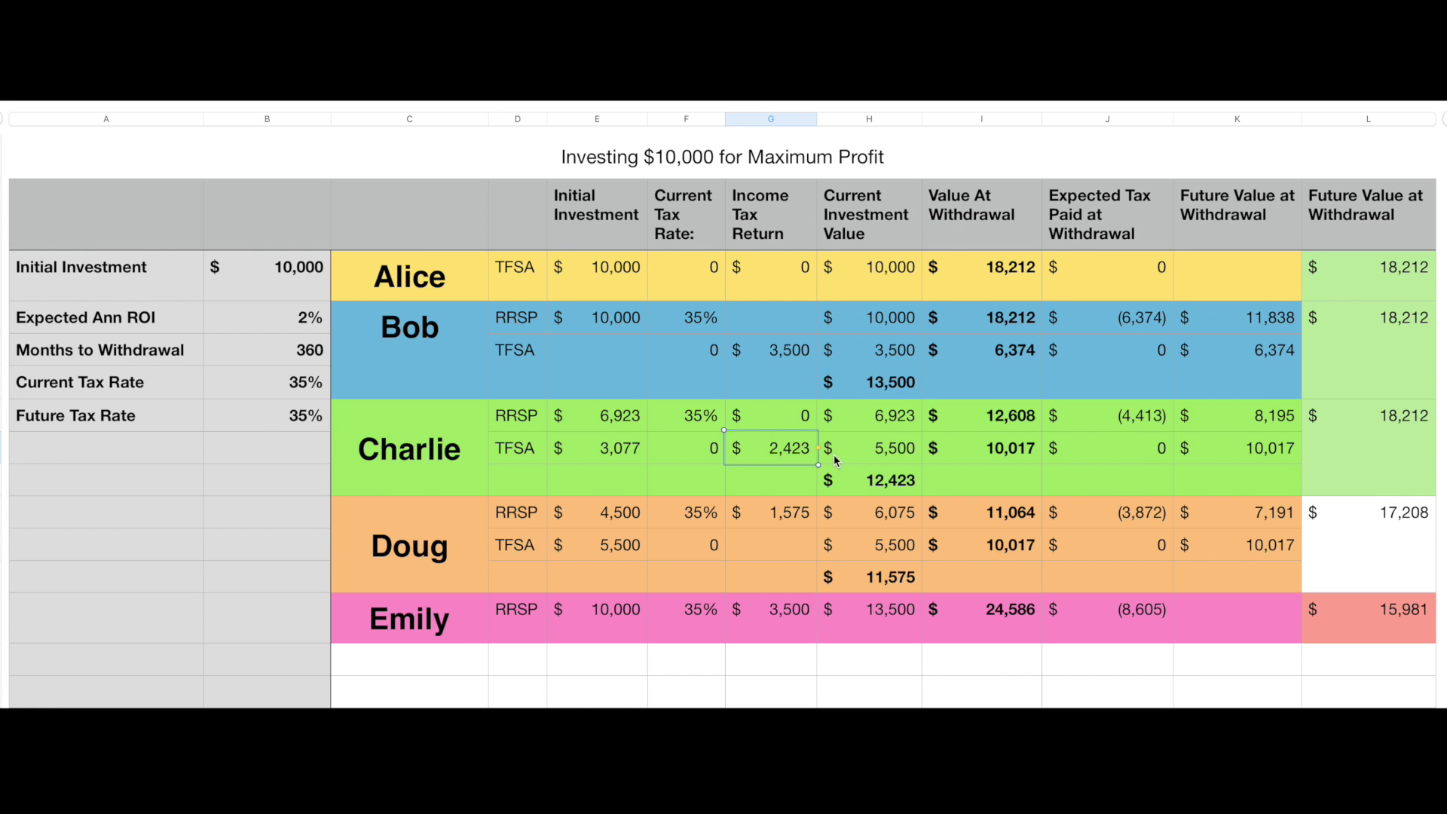
pyautogui.click(887, 452)
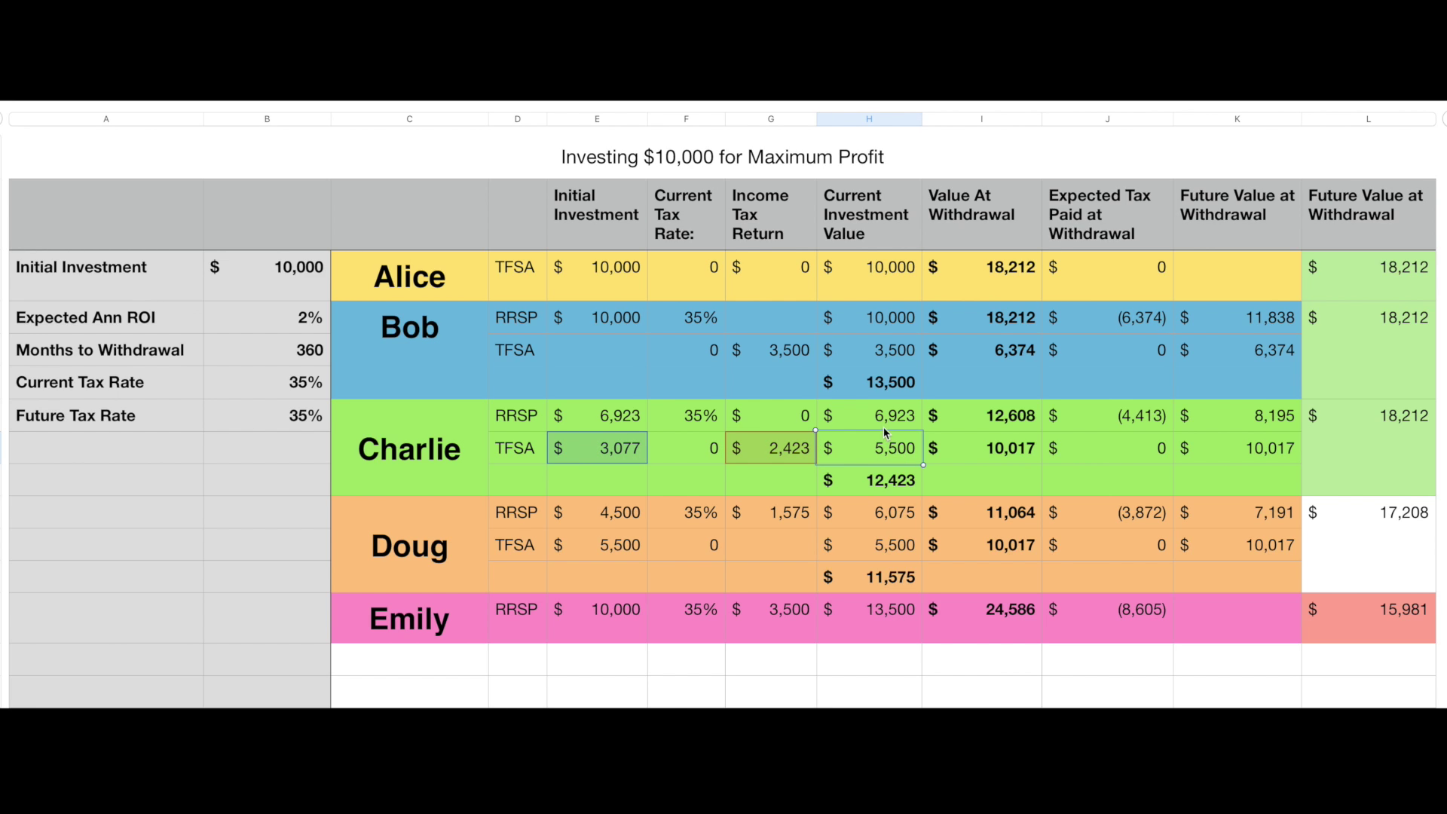
pyautogui.click(887, 553)
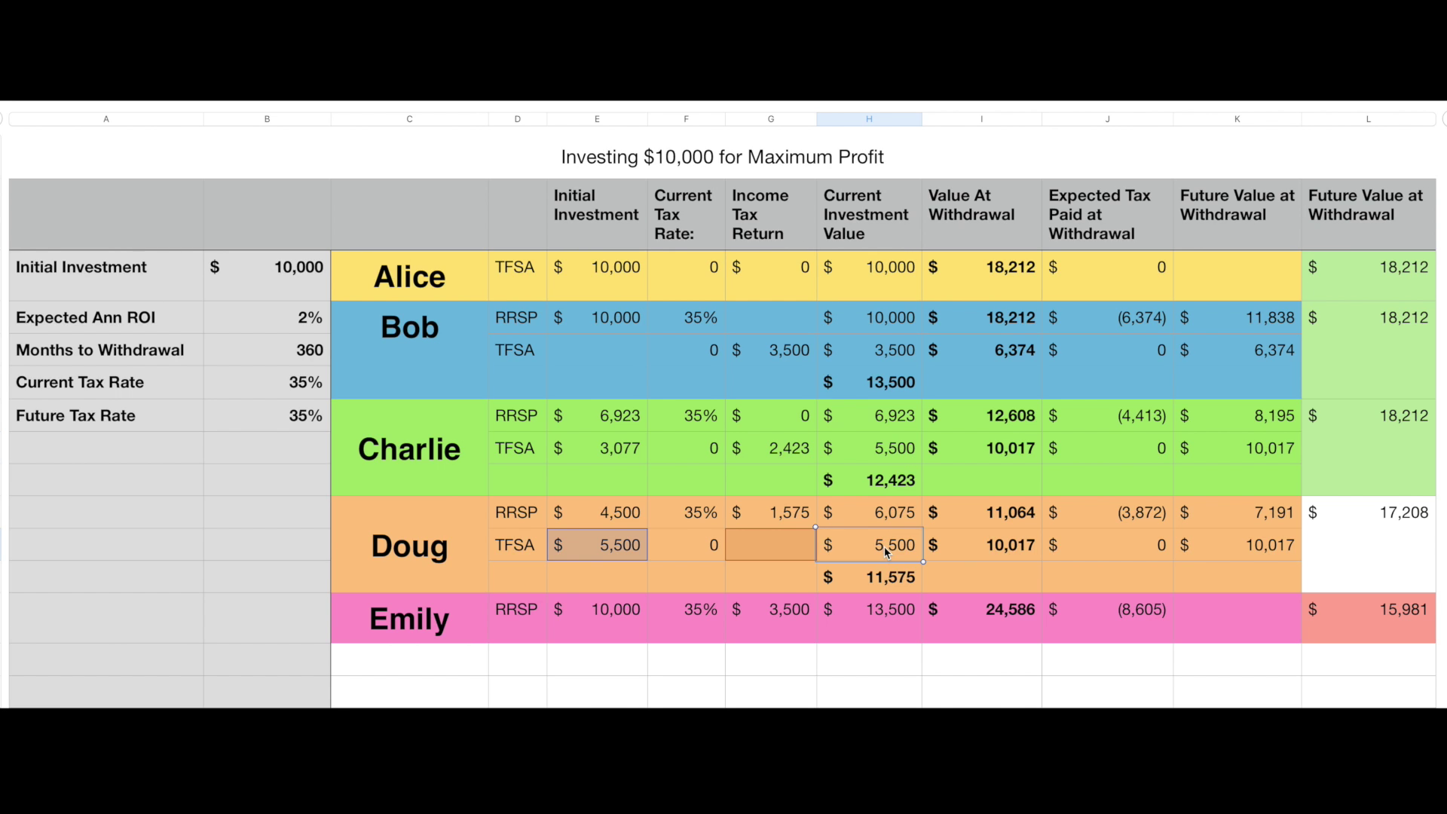
pyautogui.click(888, 420)
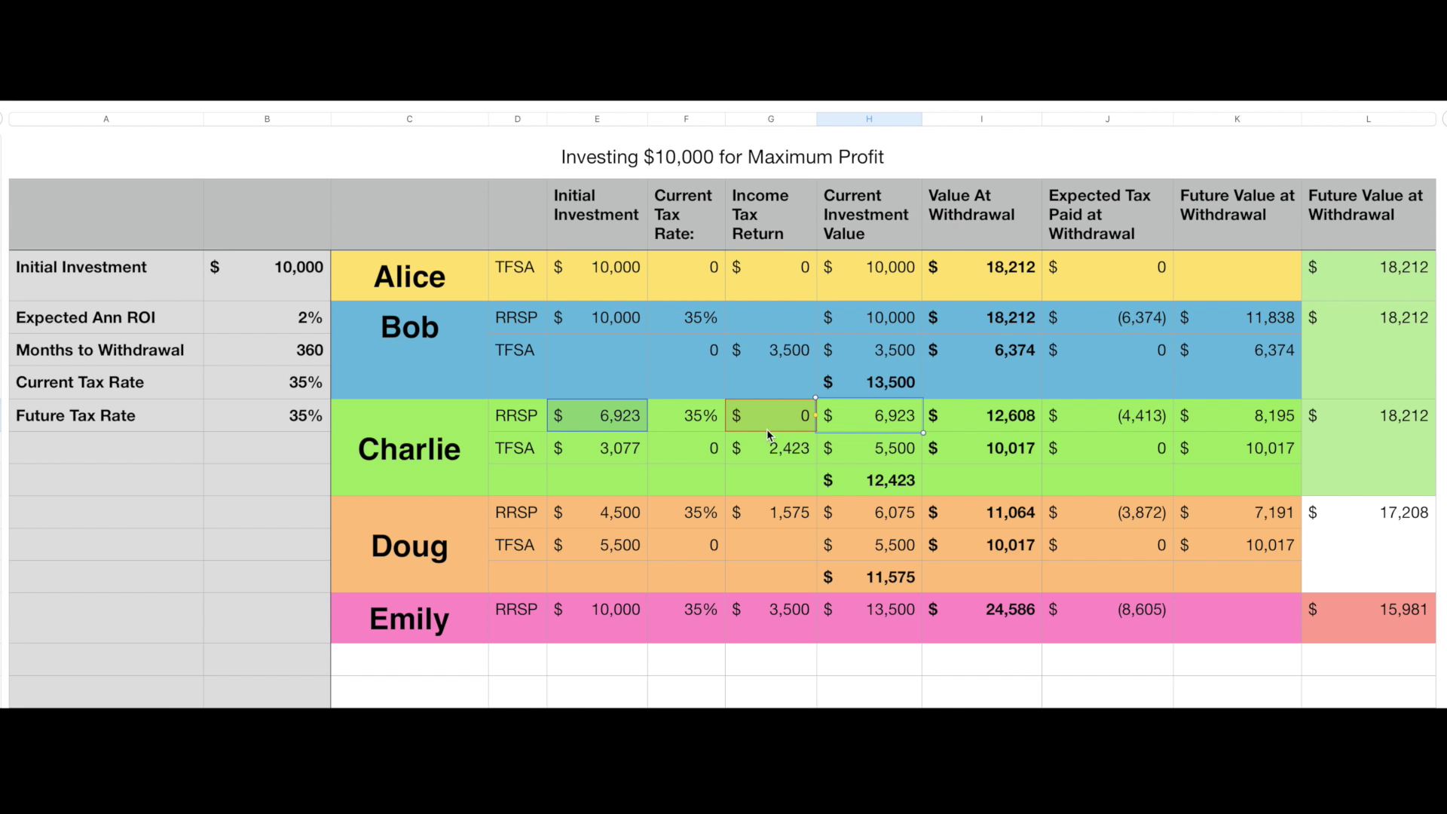
pyautogui.click(887, 489)
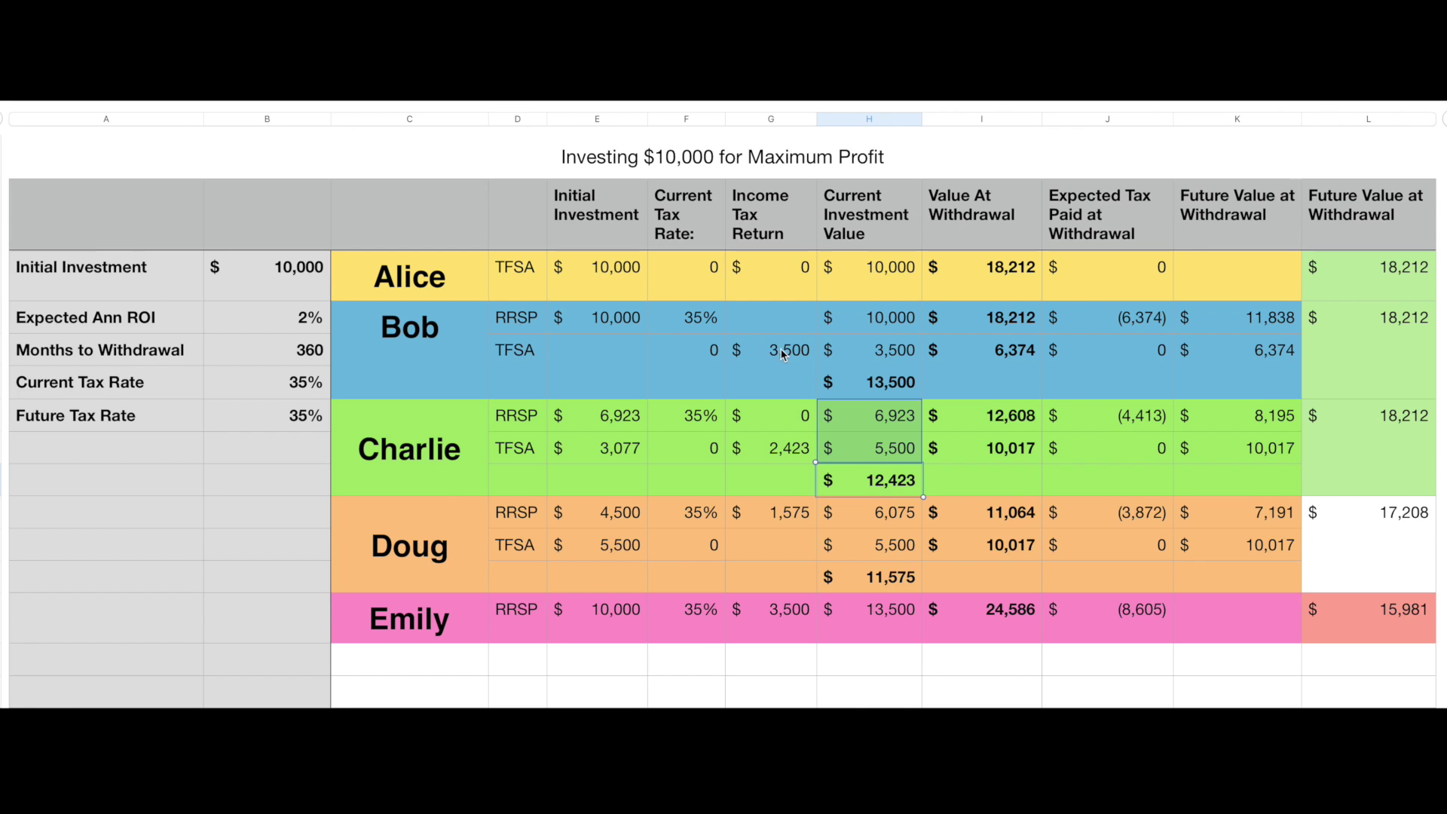
# - Inspect the current investment values of the blue scenario's TFSA and total, and of the yellow TFSA row
pyautogui.click(876, 353)
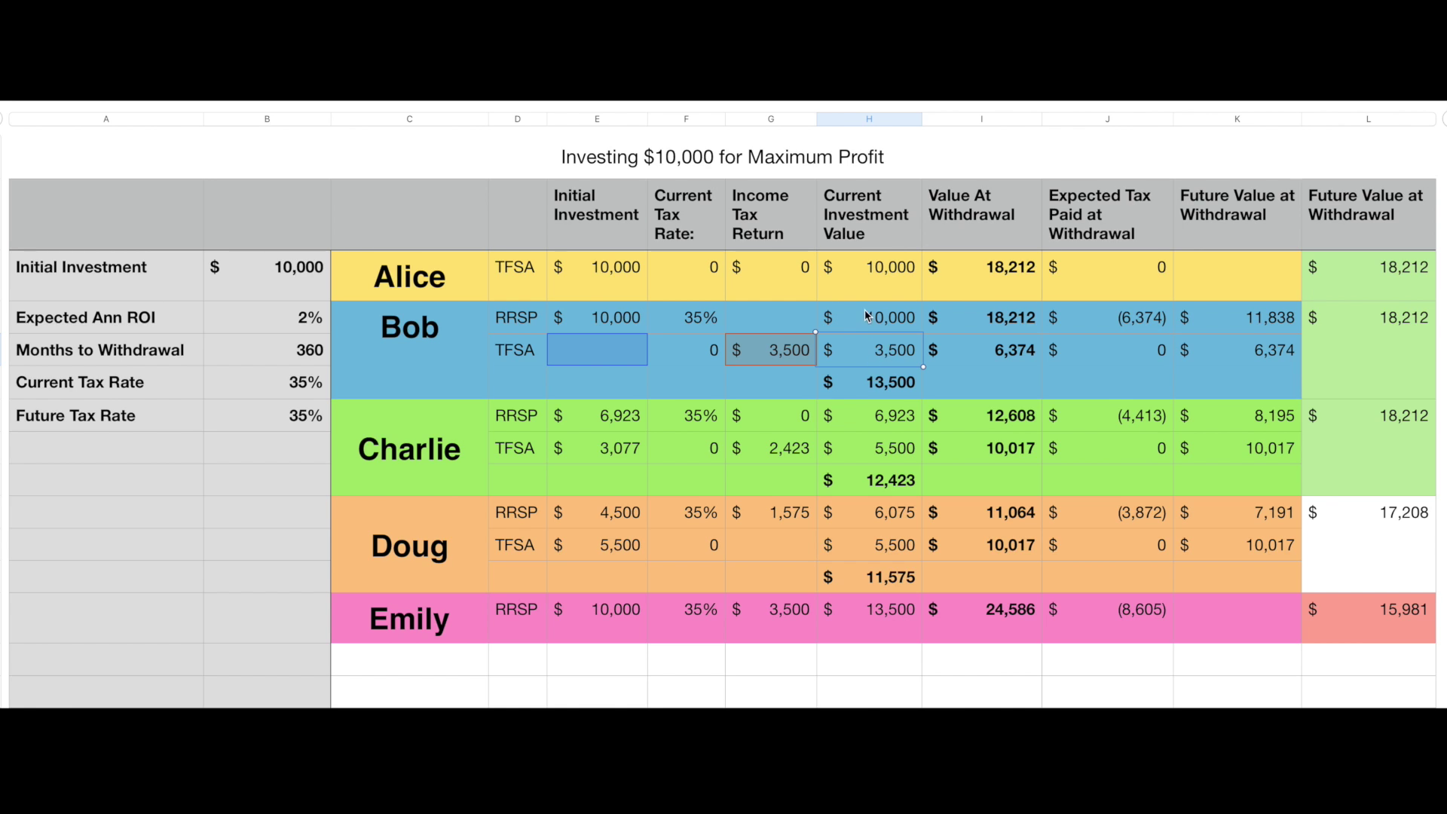
pyautogui.click(885, 391)
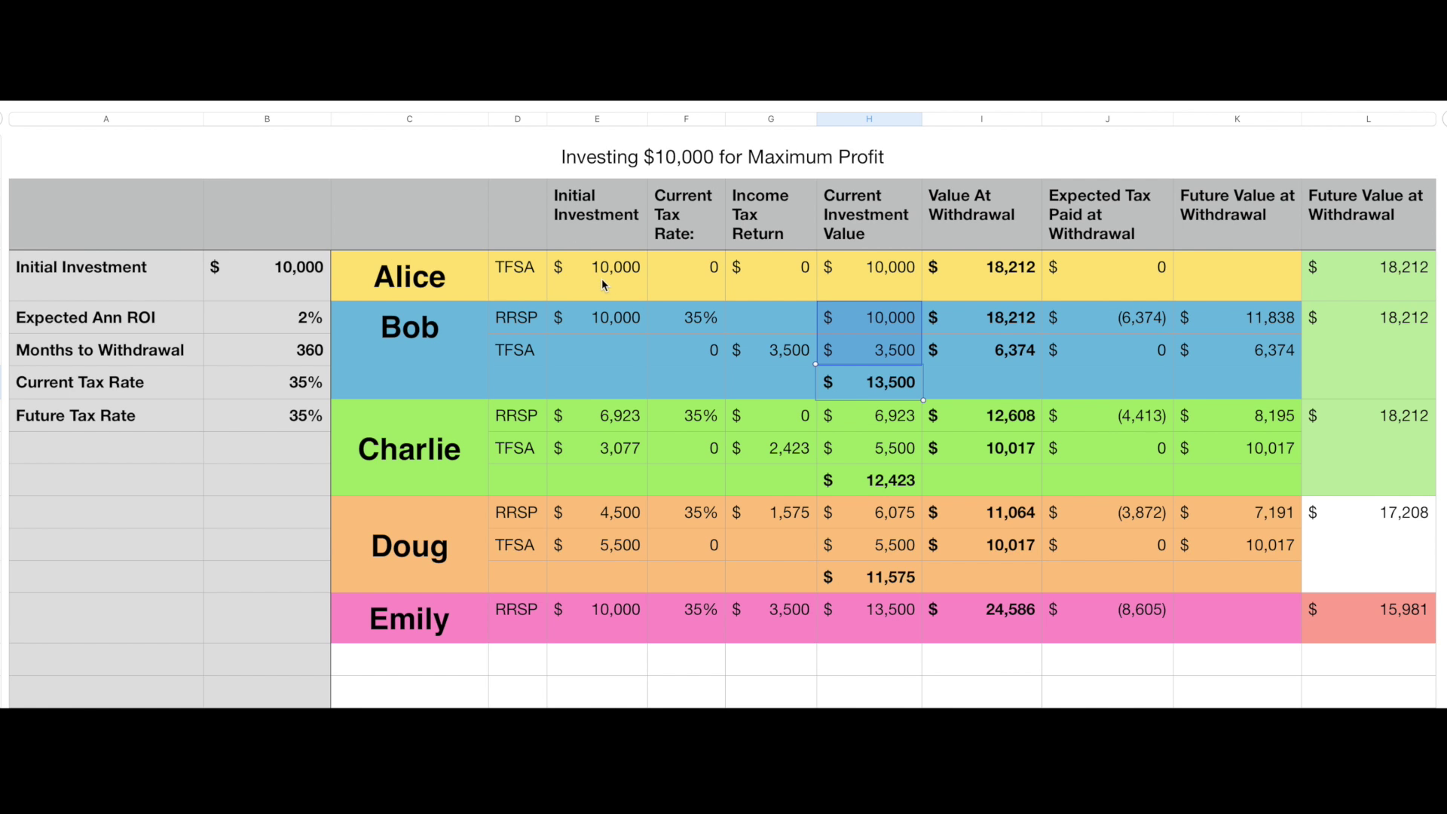
pyautogui.click(878, 277)
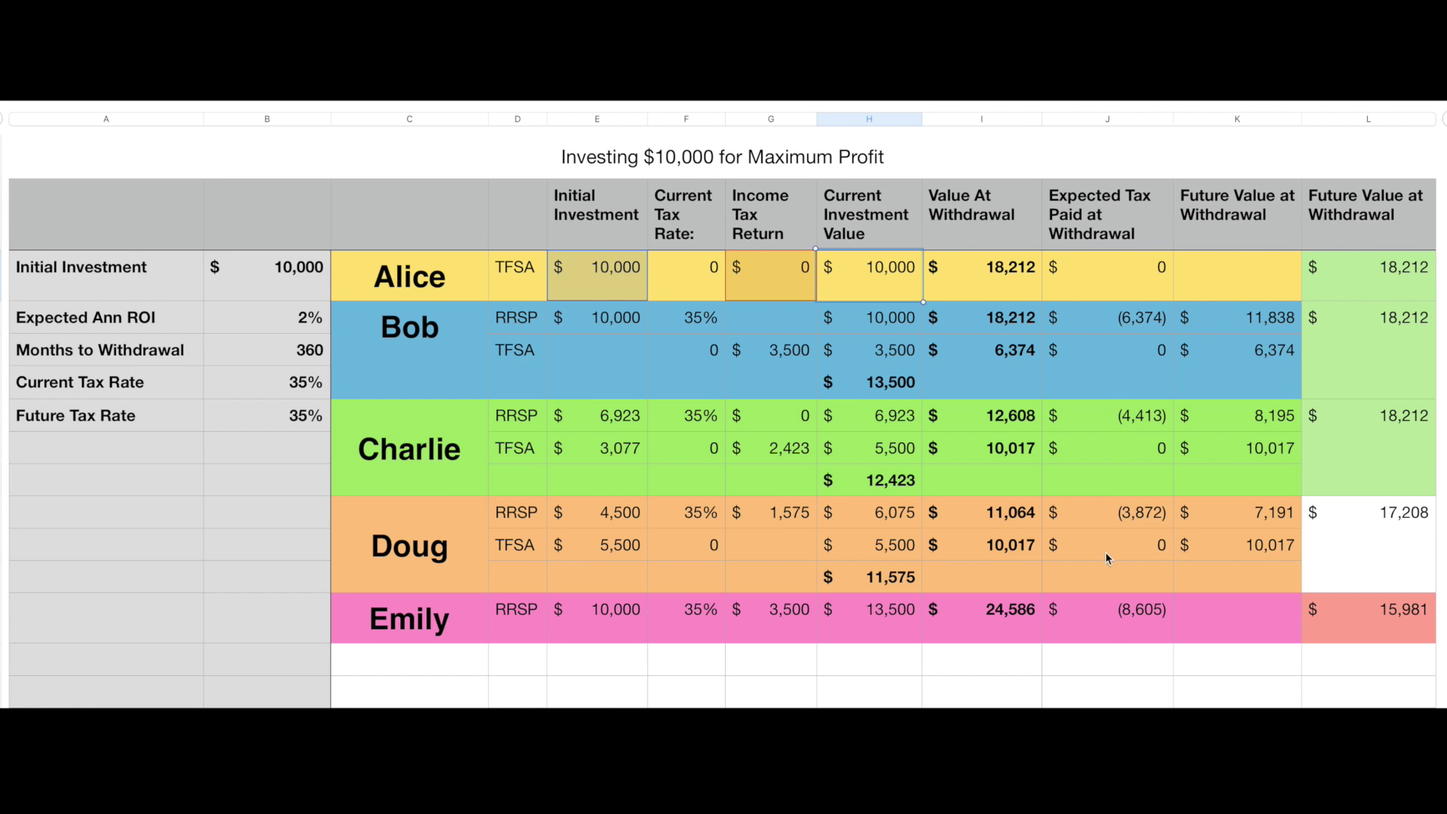
# - Inspect the pink row's withdrawal value and expected tax, and the blue scenario's RRSP, TFSA and combined future values
pyautogui.click(1008, 612)
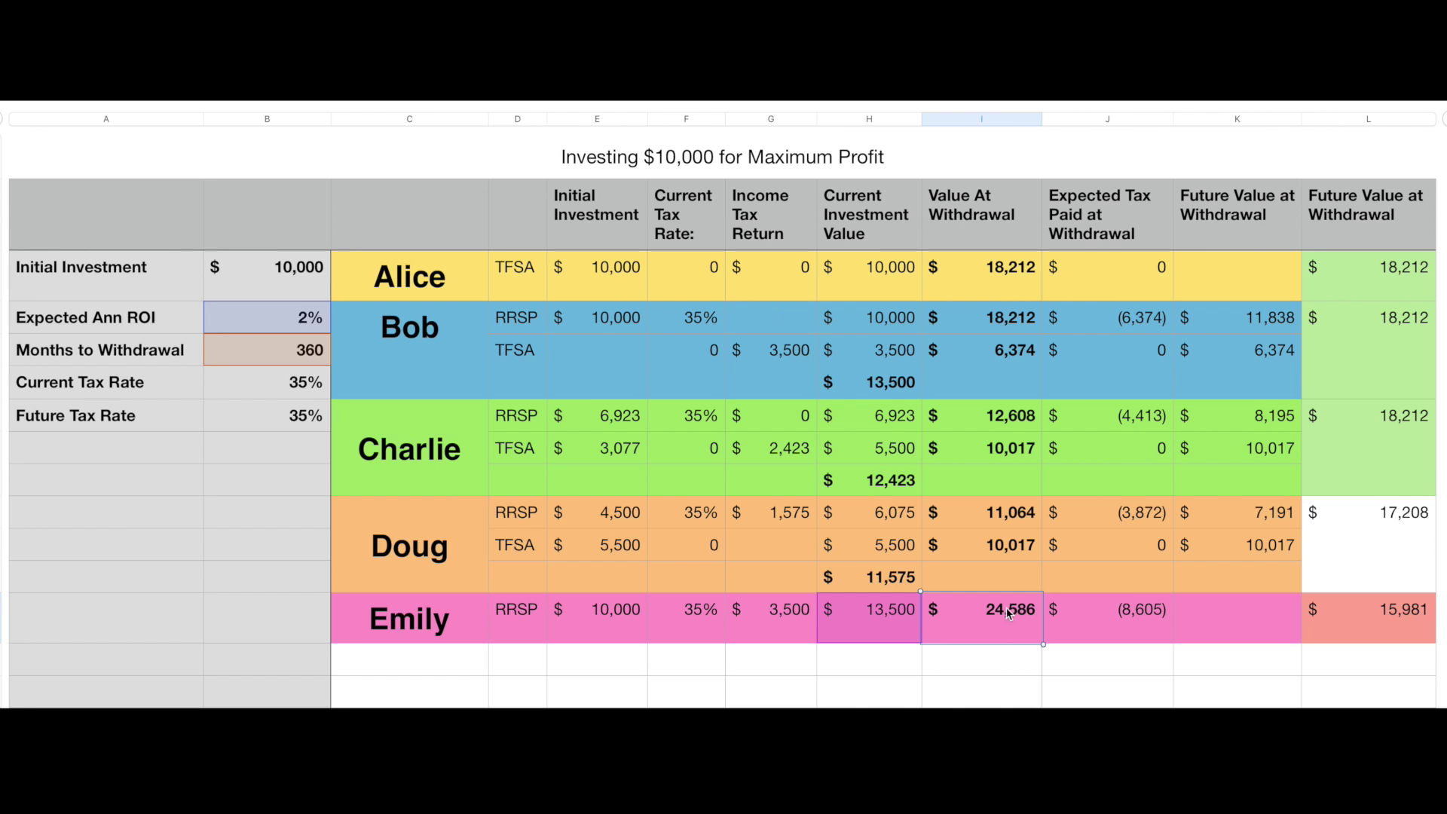
pyautogui.click(1119, 616)
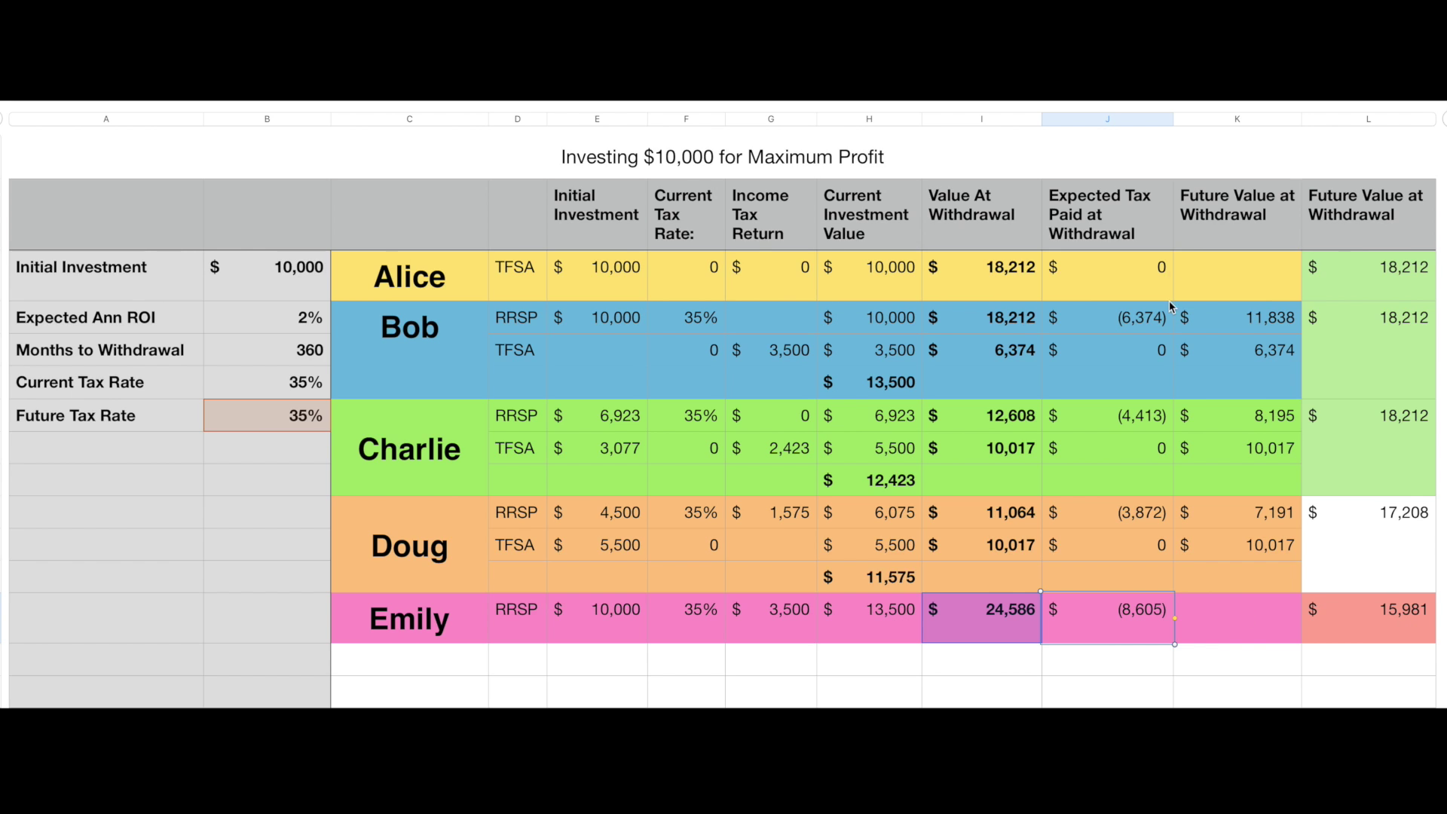
pyautogui.click(1237, 322)
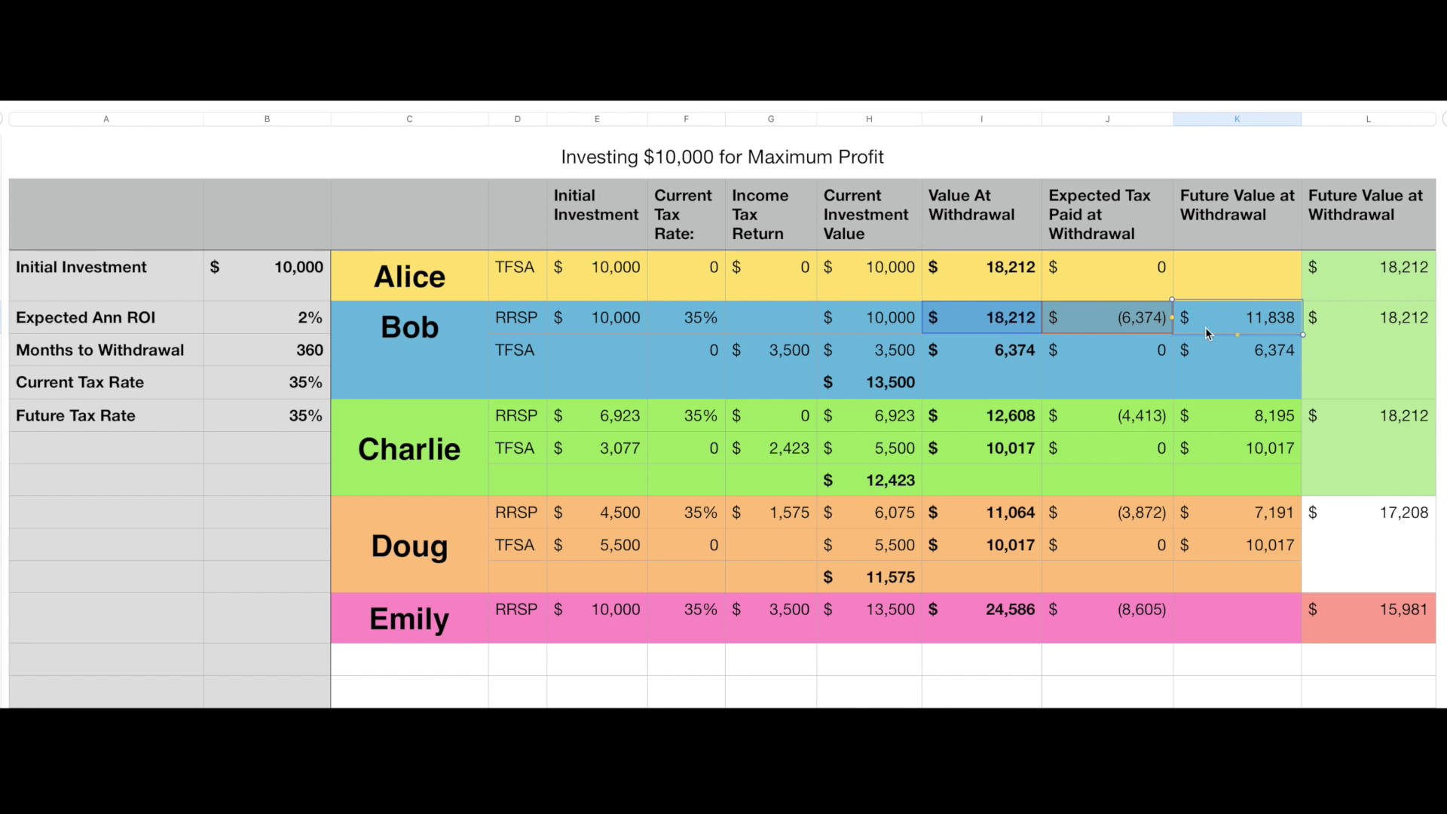
pyautogui.click(1263, 355)
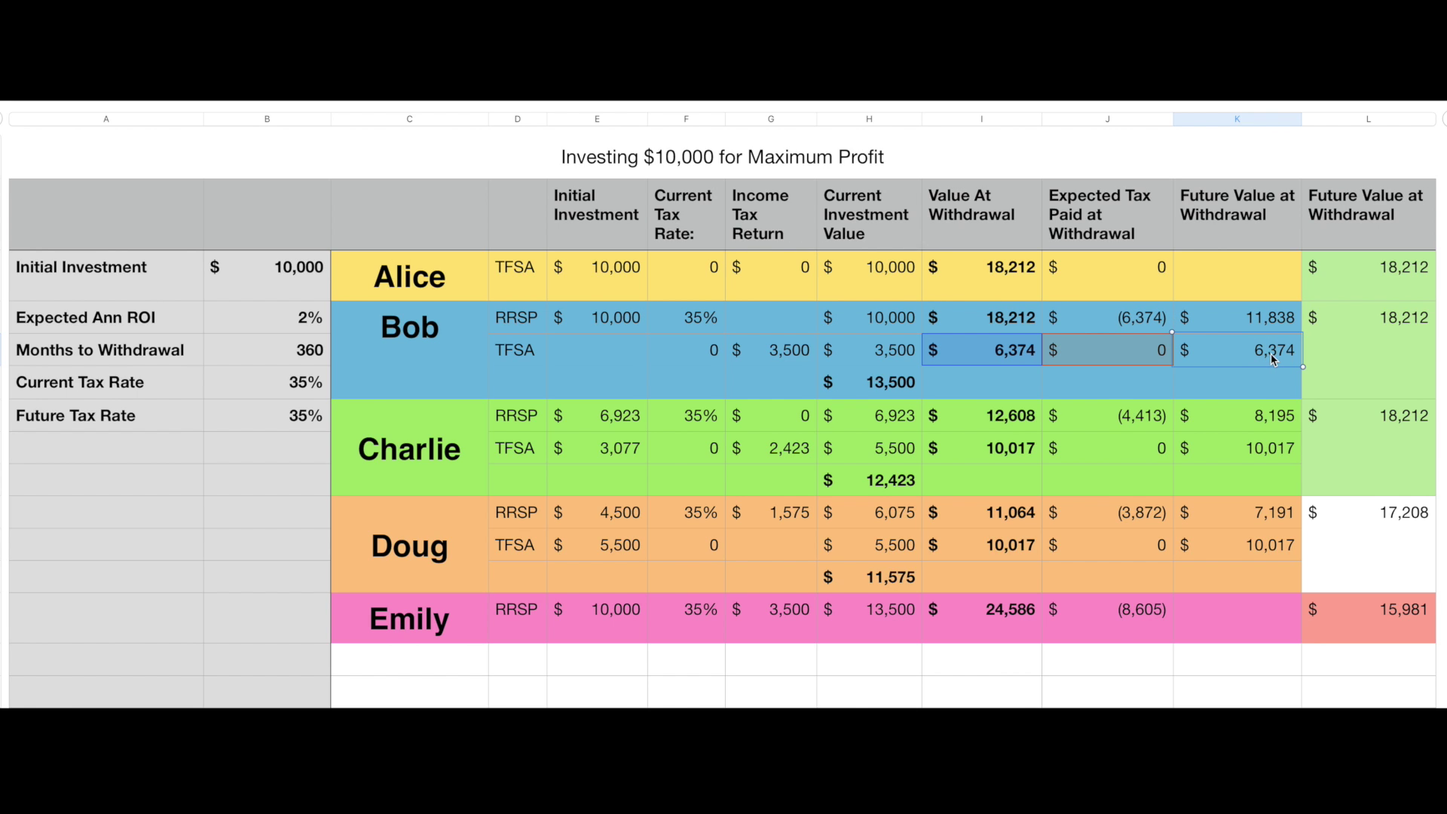
pyautogui.click(1393, 331)
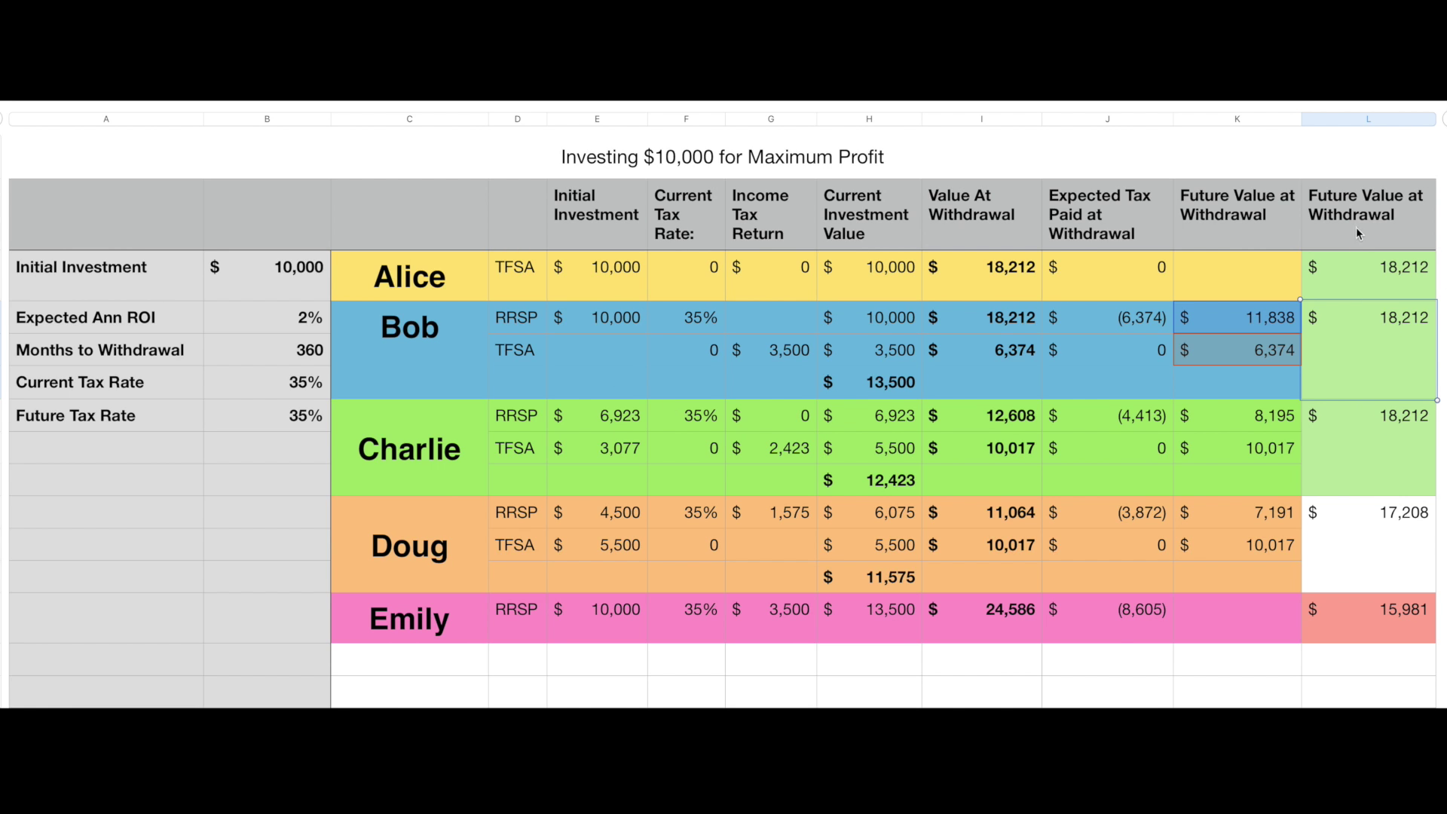
# - Set the expected annual ROI to 7% and the months to withdrawal to 60
pyautogui.click(279, 327)
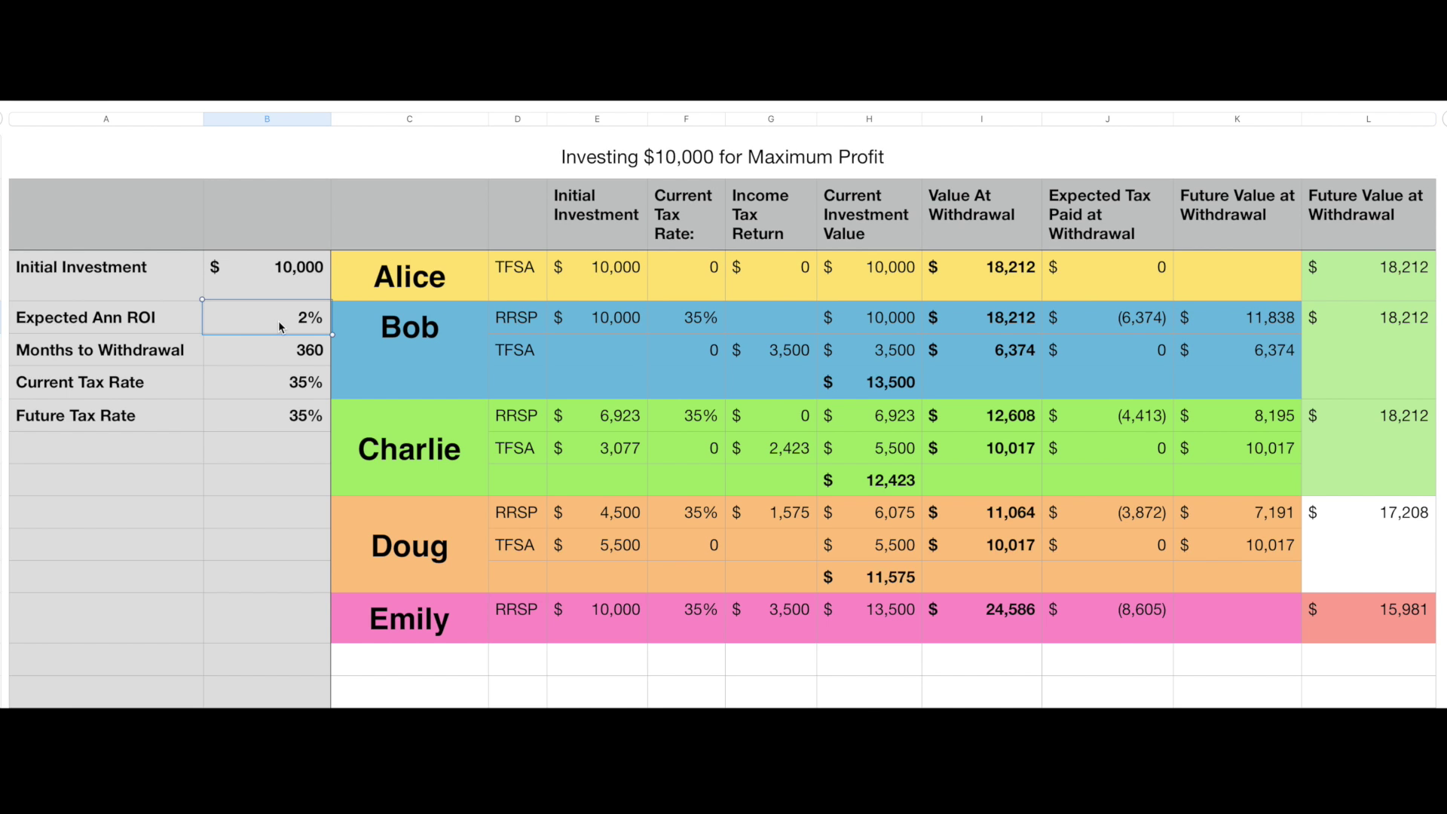
pyautogui.write('7')
pyautogui.press('Return')
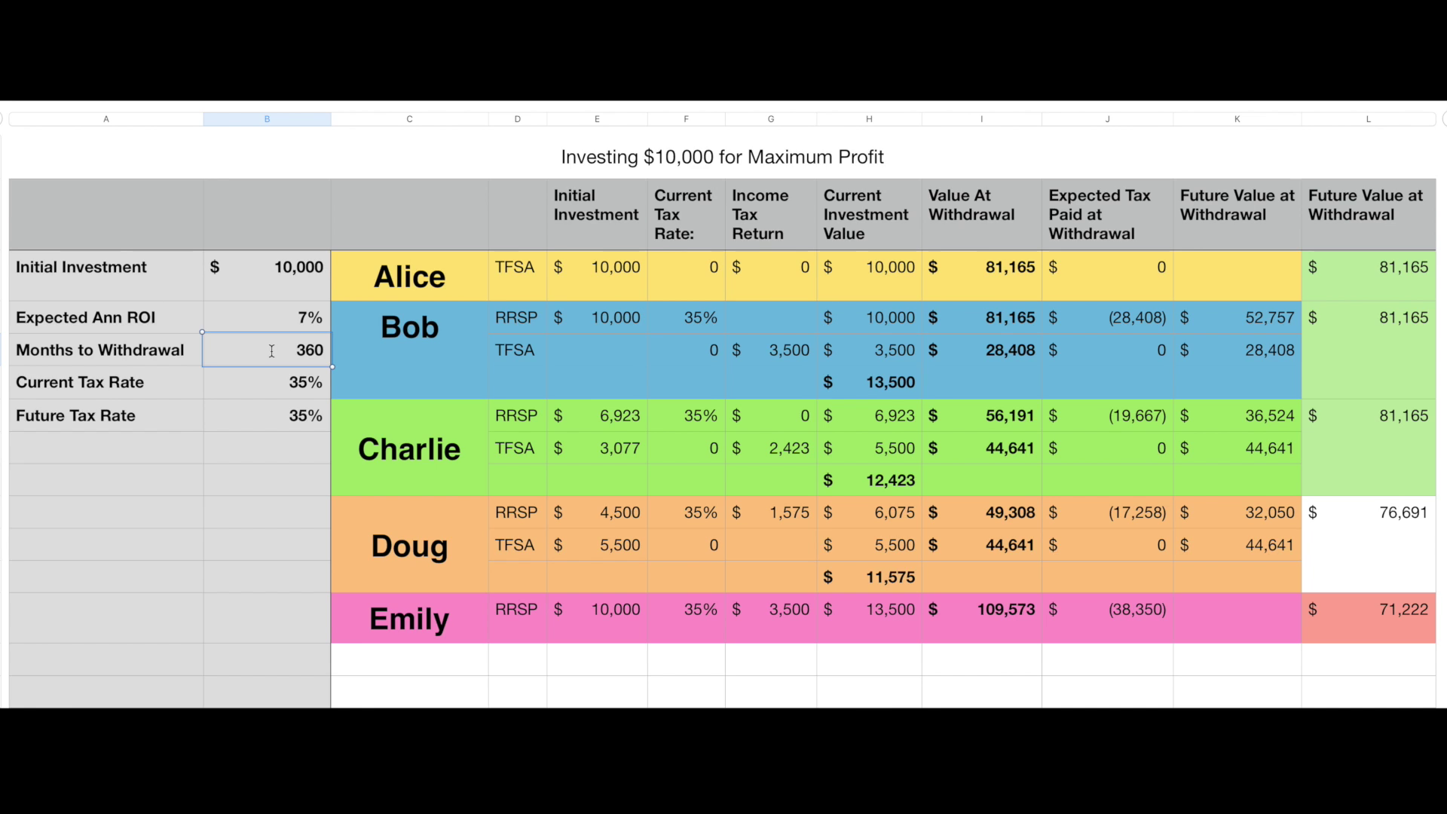
pyautogui.doubleClick(301, 349)
pyautogui.write('60')
pyautogui.press('Return')
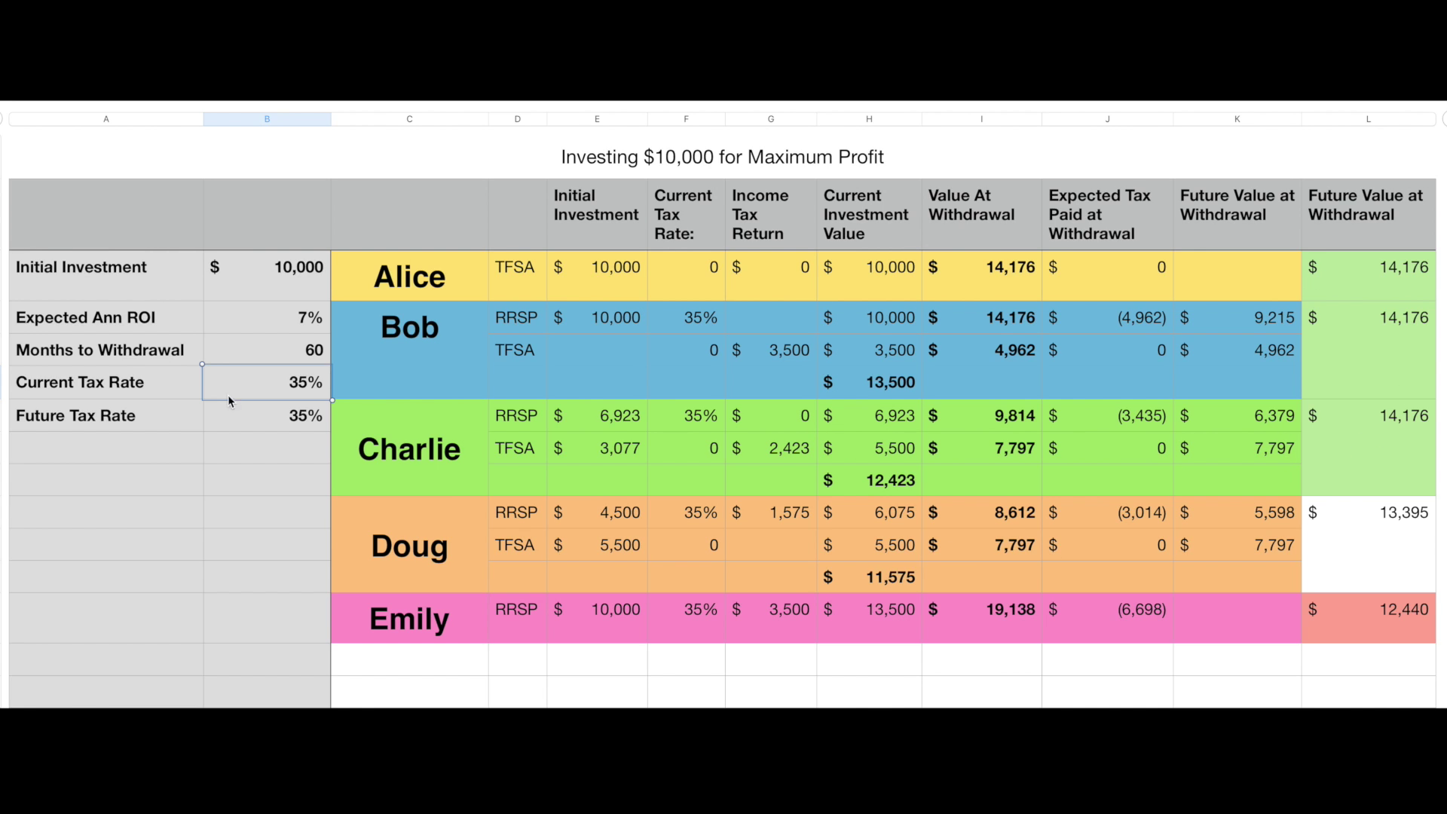
pyautogui.click(284, 423)
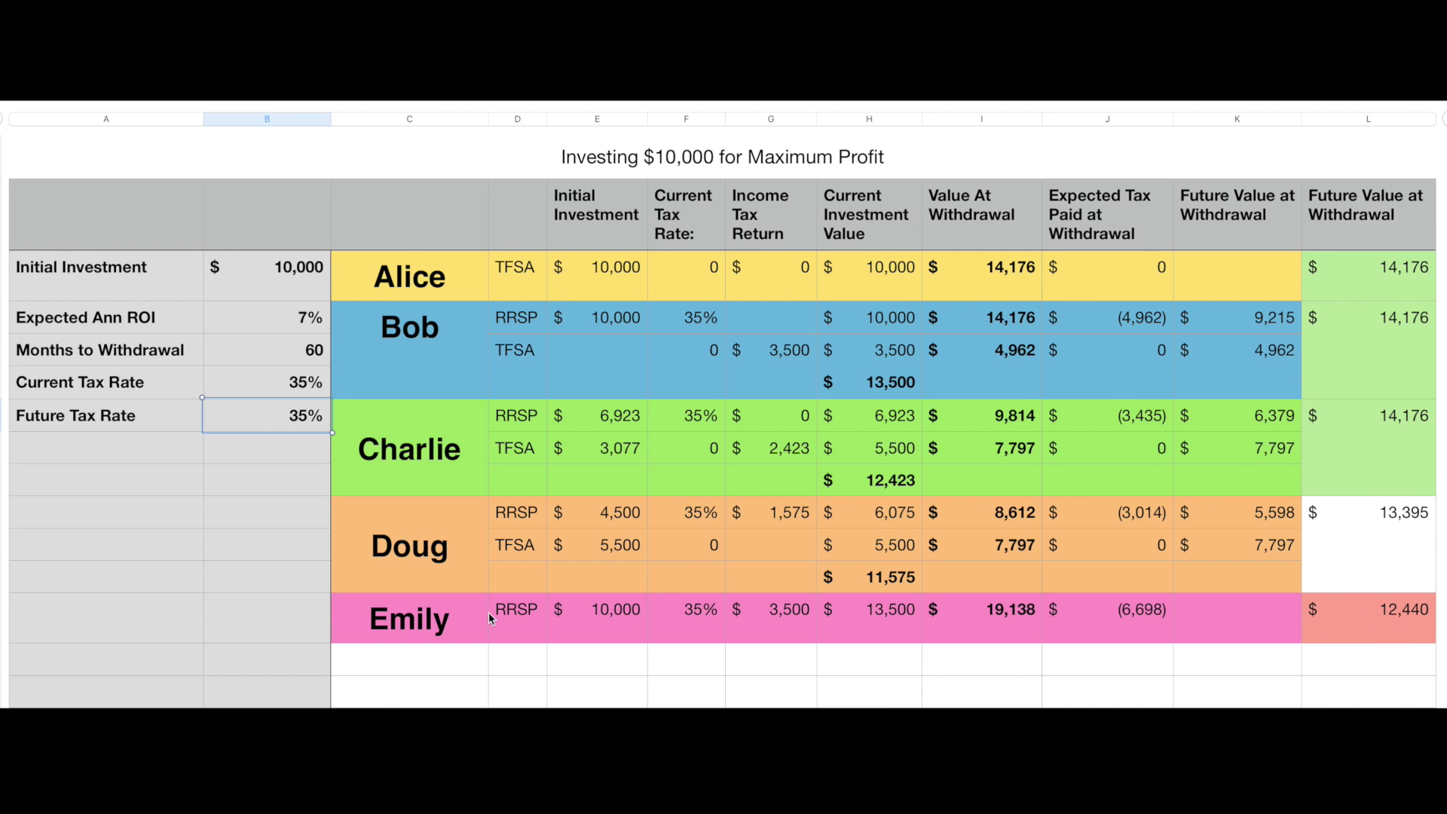
# - Check the pink row's current investment value and set the months to withdrawal to 360
pyautogui.click(890, 616)
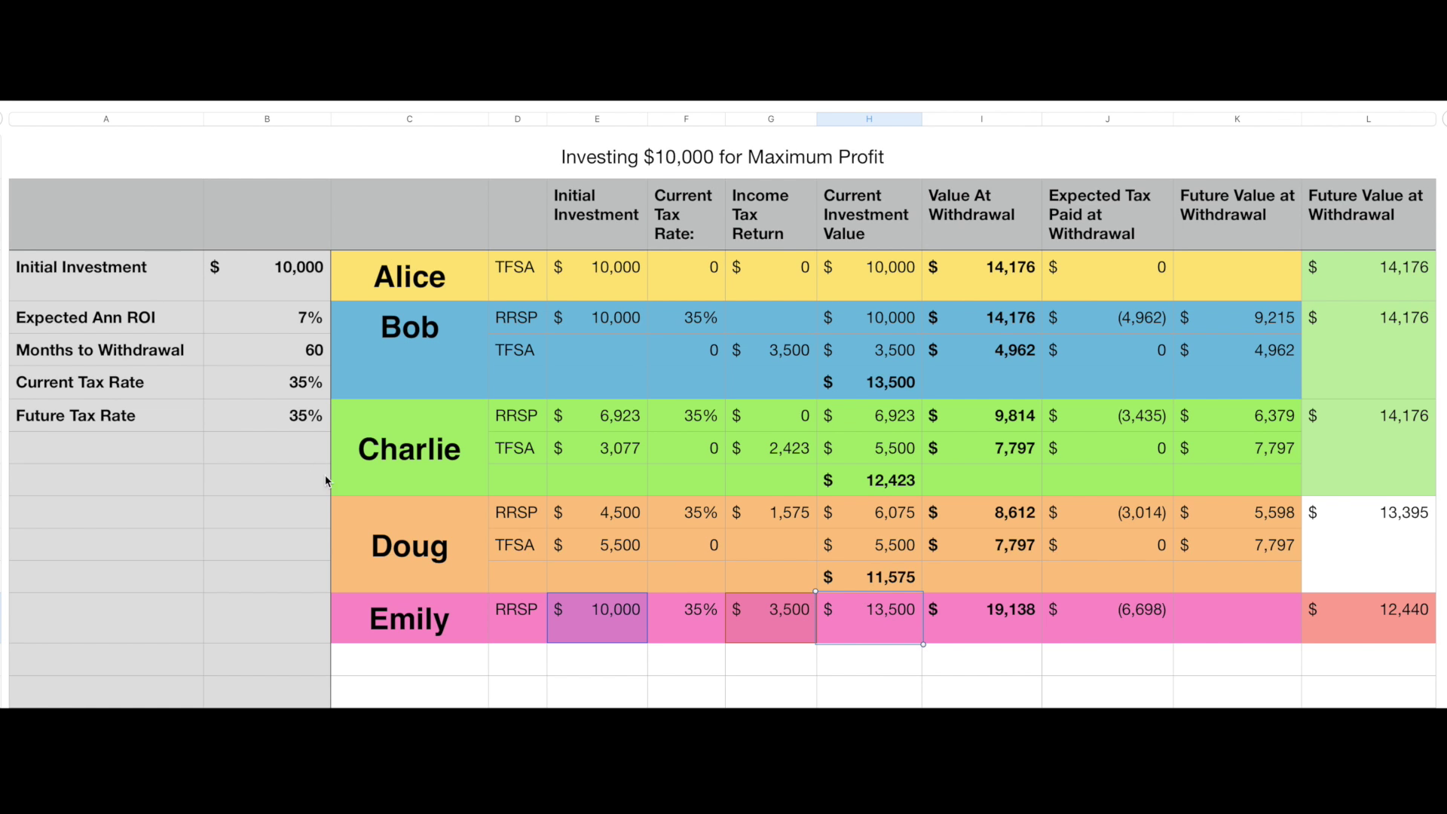
pyautogui.click(288, 355)
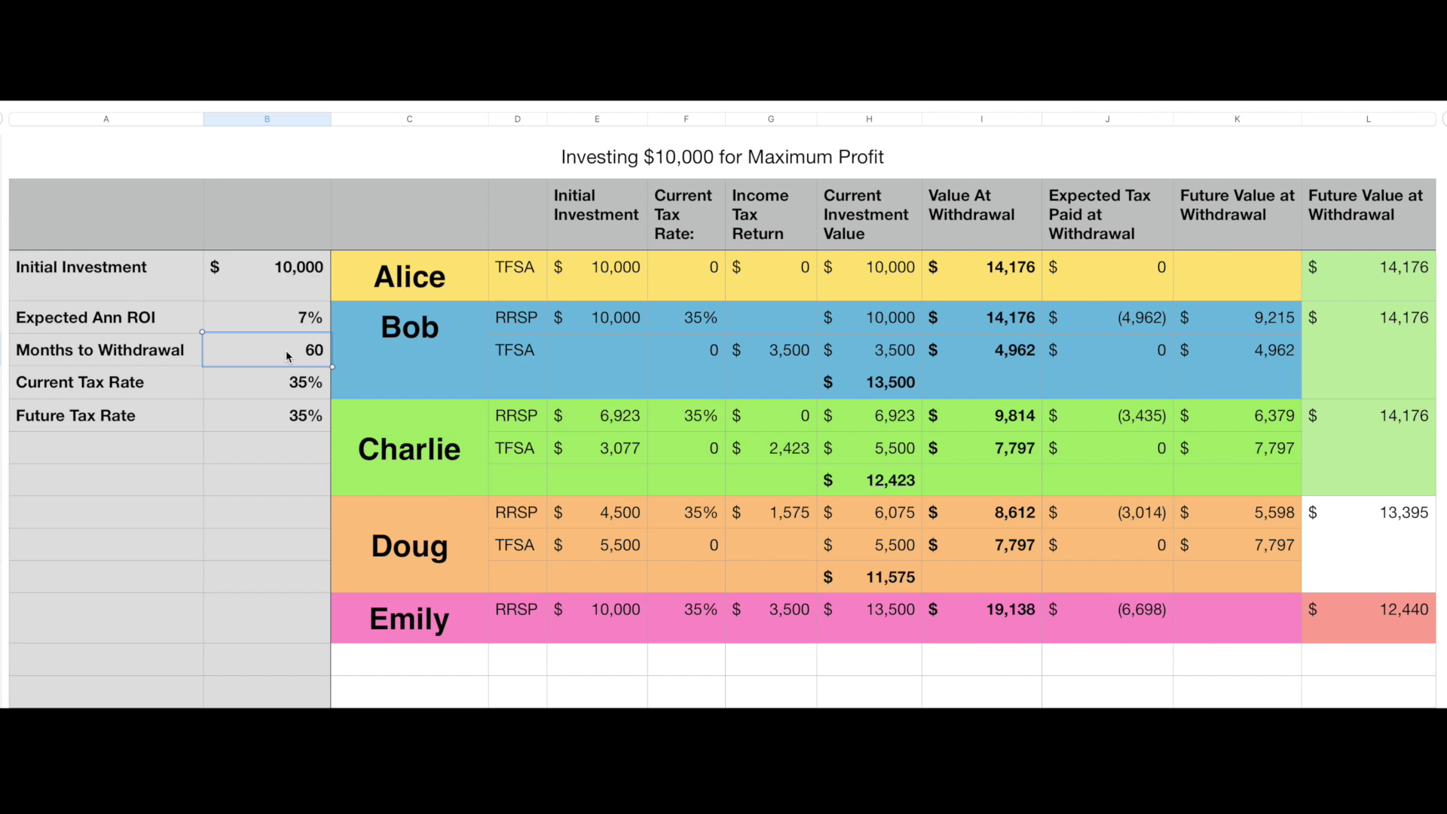
pyautogui.write('360')
pyautogui.press('Return')
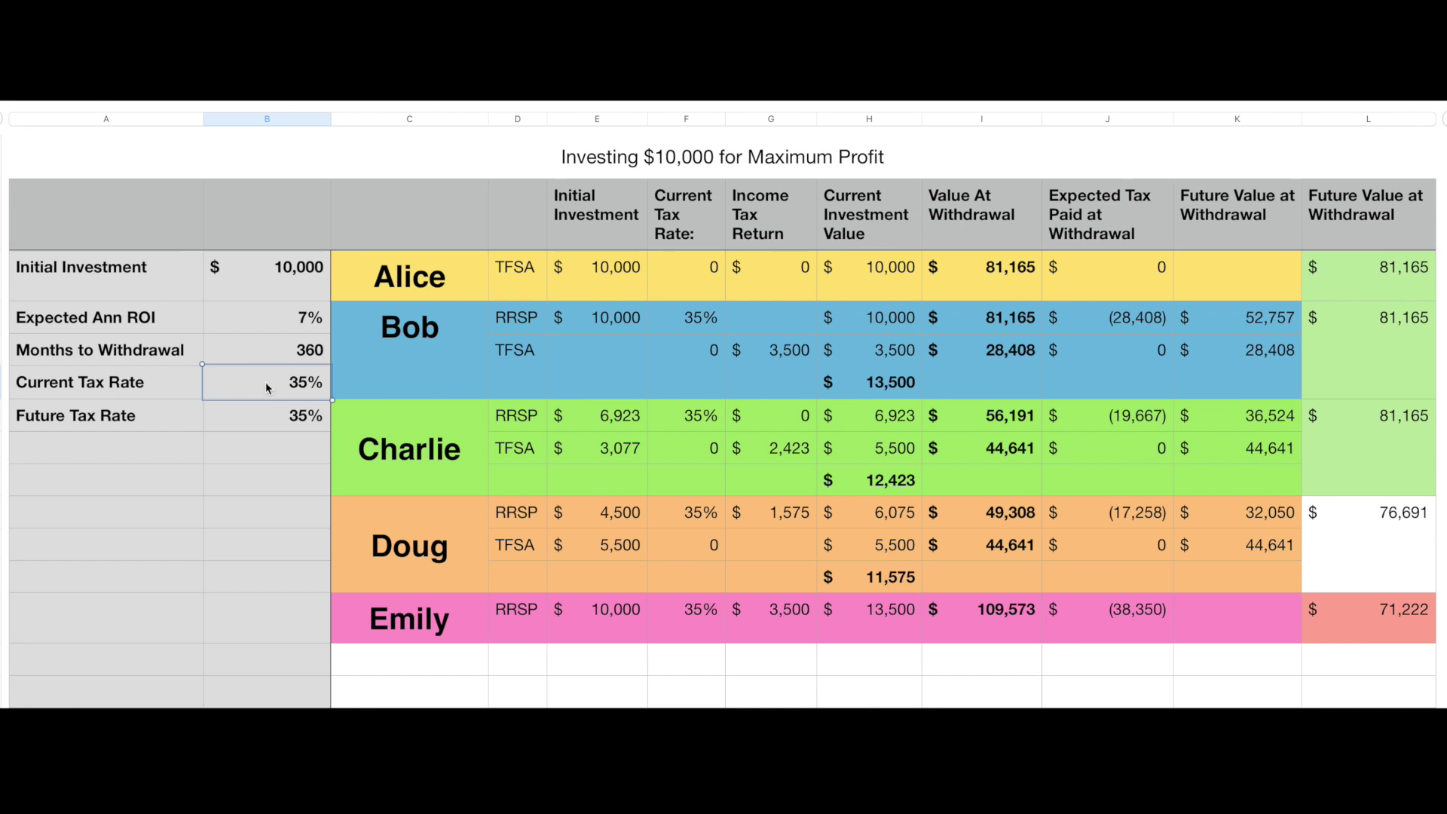
# - Set the future tax rate to 10% for a long-term comparison of the scenarios
pyautogui.click(285, 414)
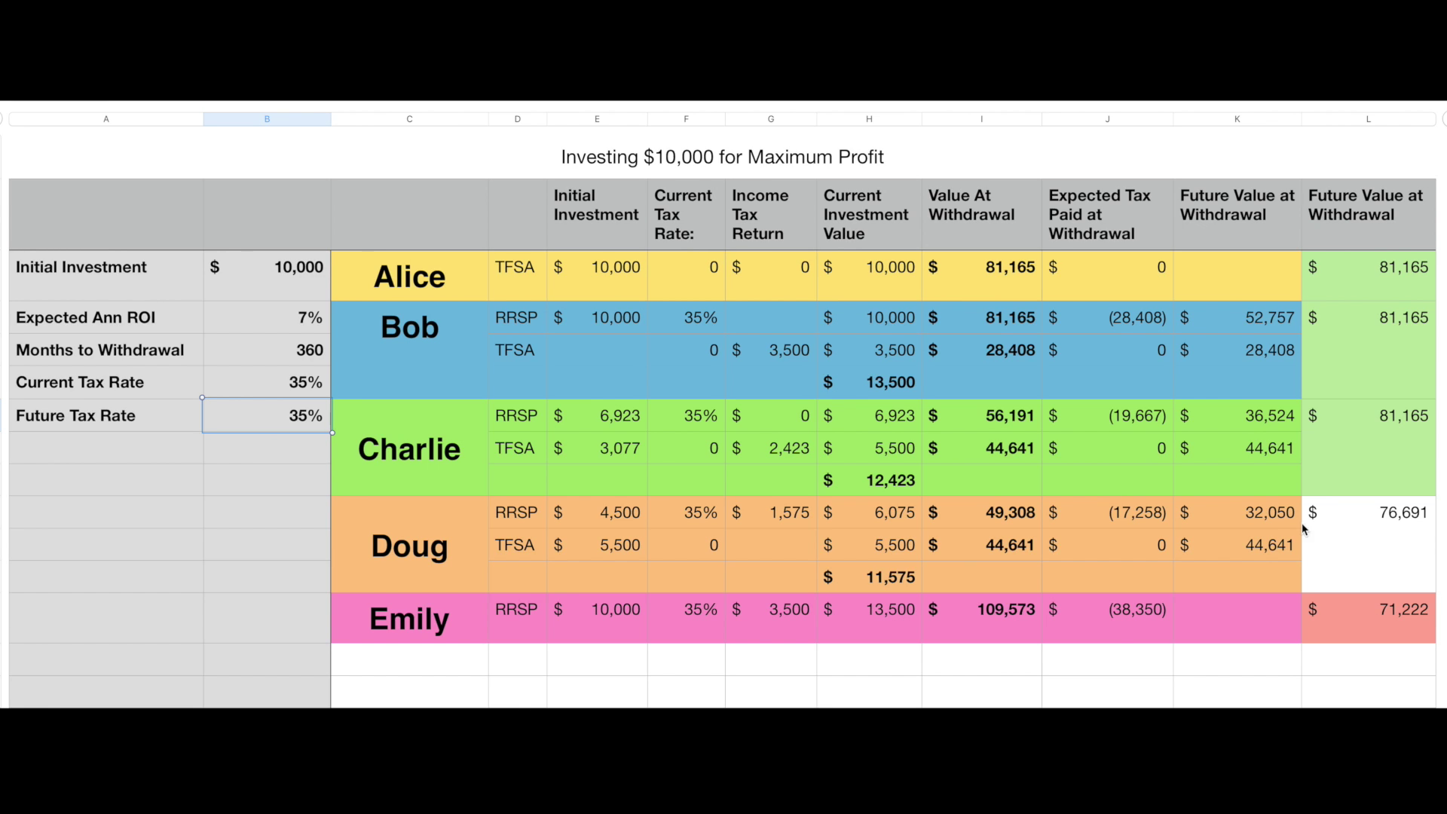
pyautogui.write('10')
pyautogui.press('Return')
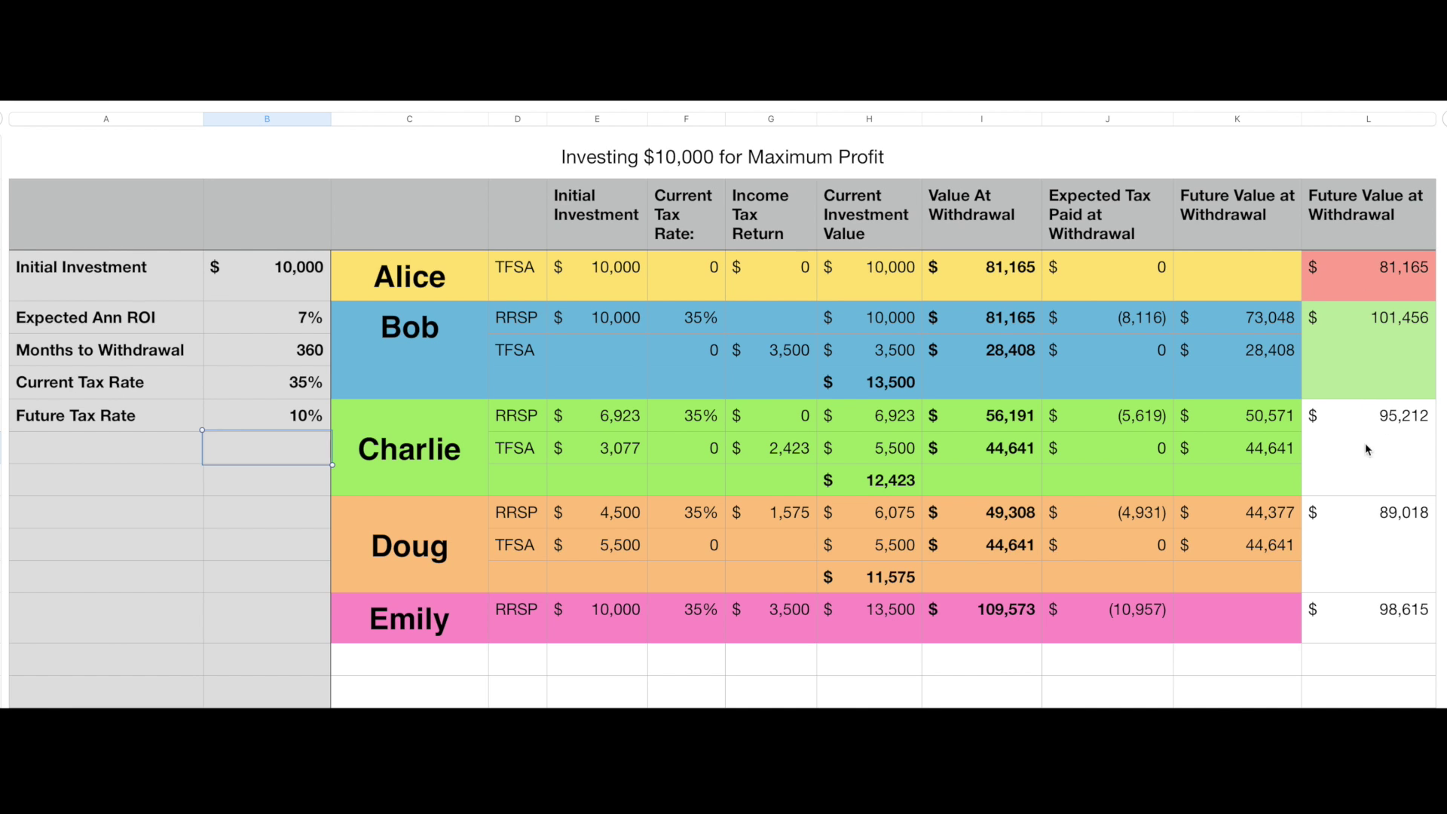
# - Set the future tax rate to 30% and check the pink scenario's future value at withdrawal
pyautogui.click(275, 420)
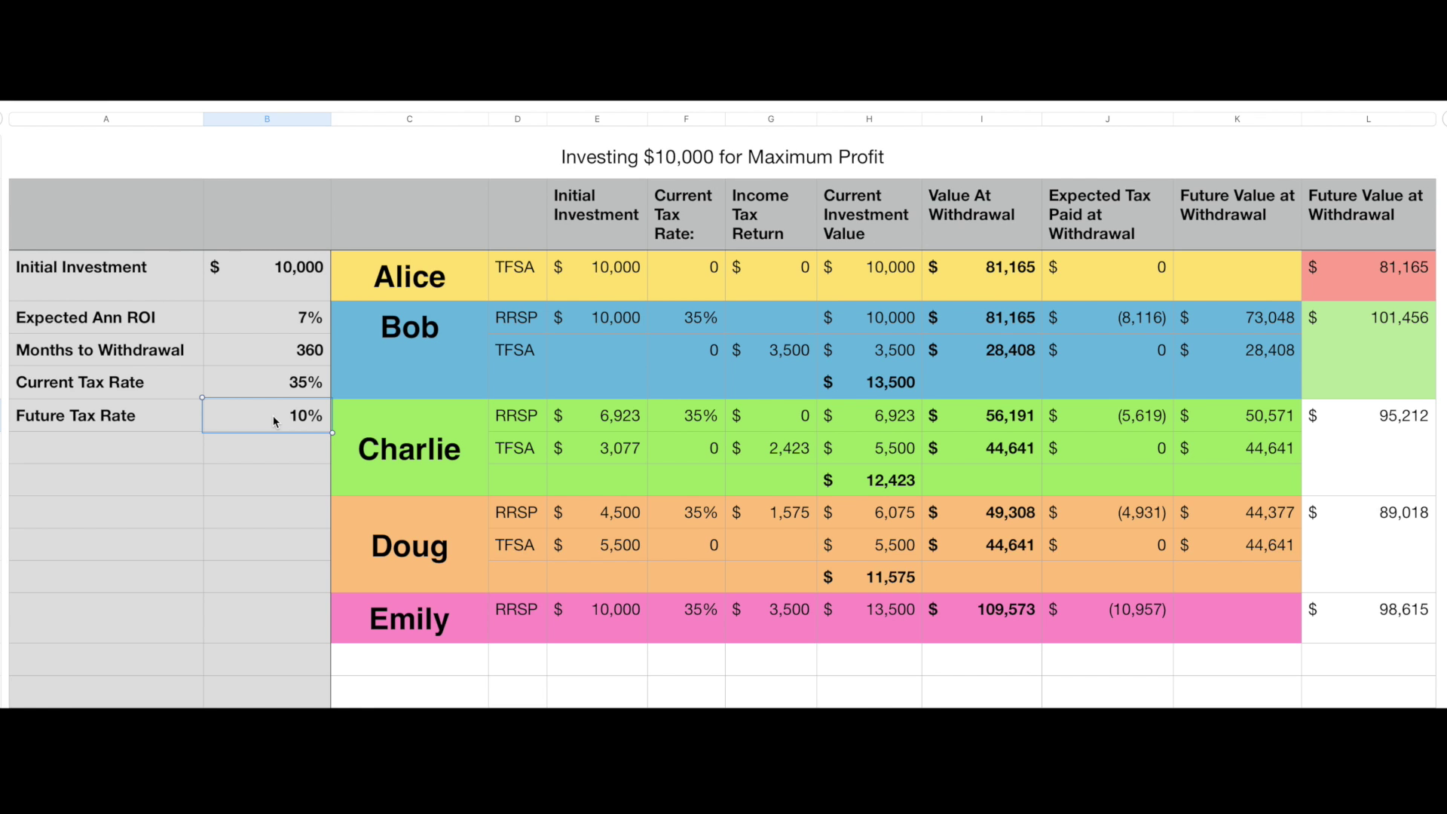
pyautogui.write('30')
pyautogui.press('Return')
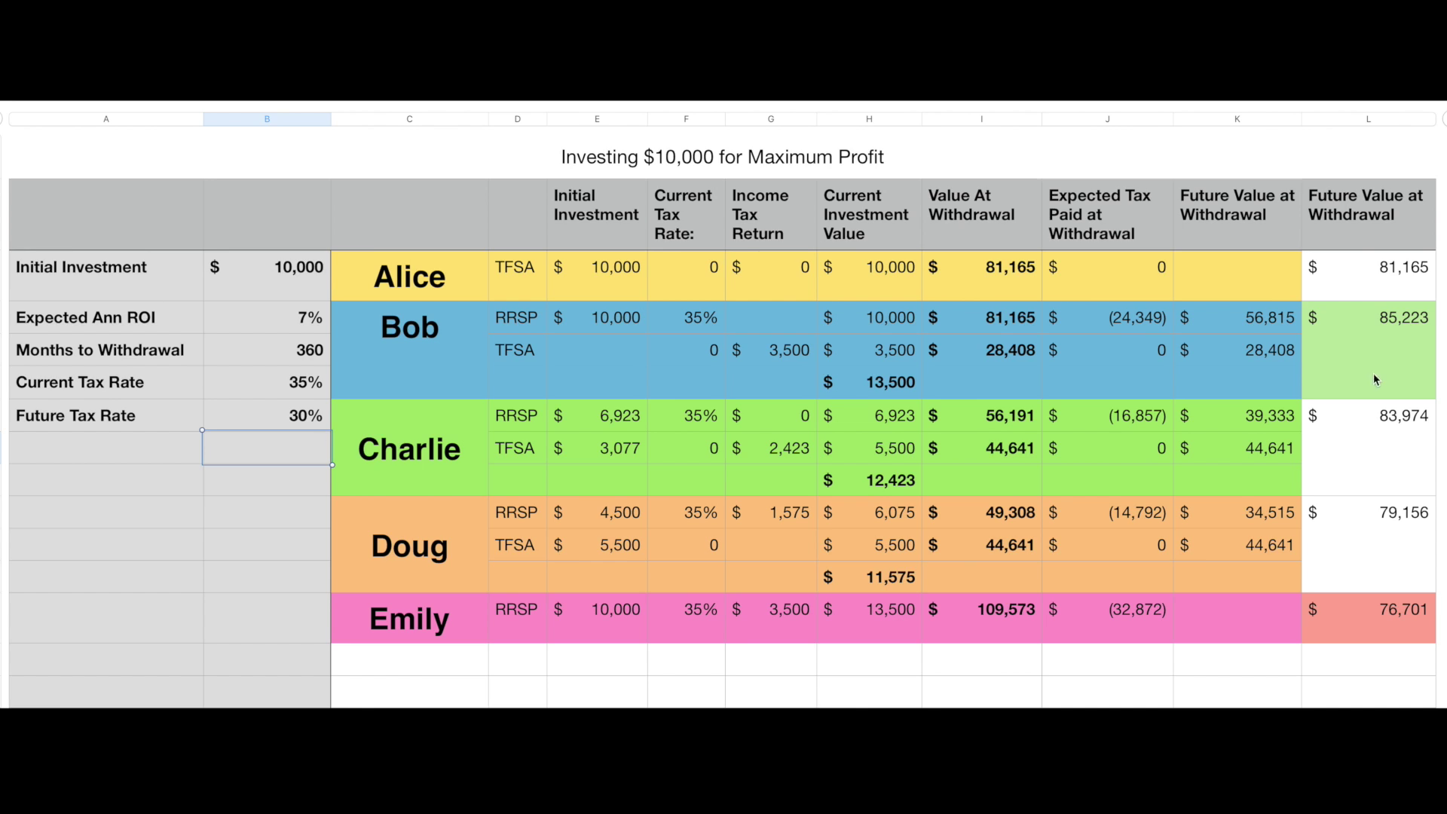
pyautogui.click(1386, 621)
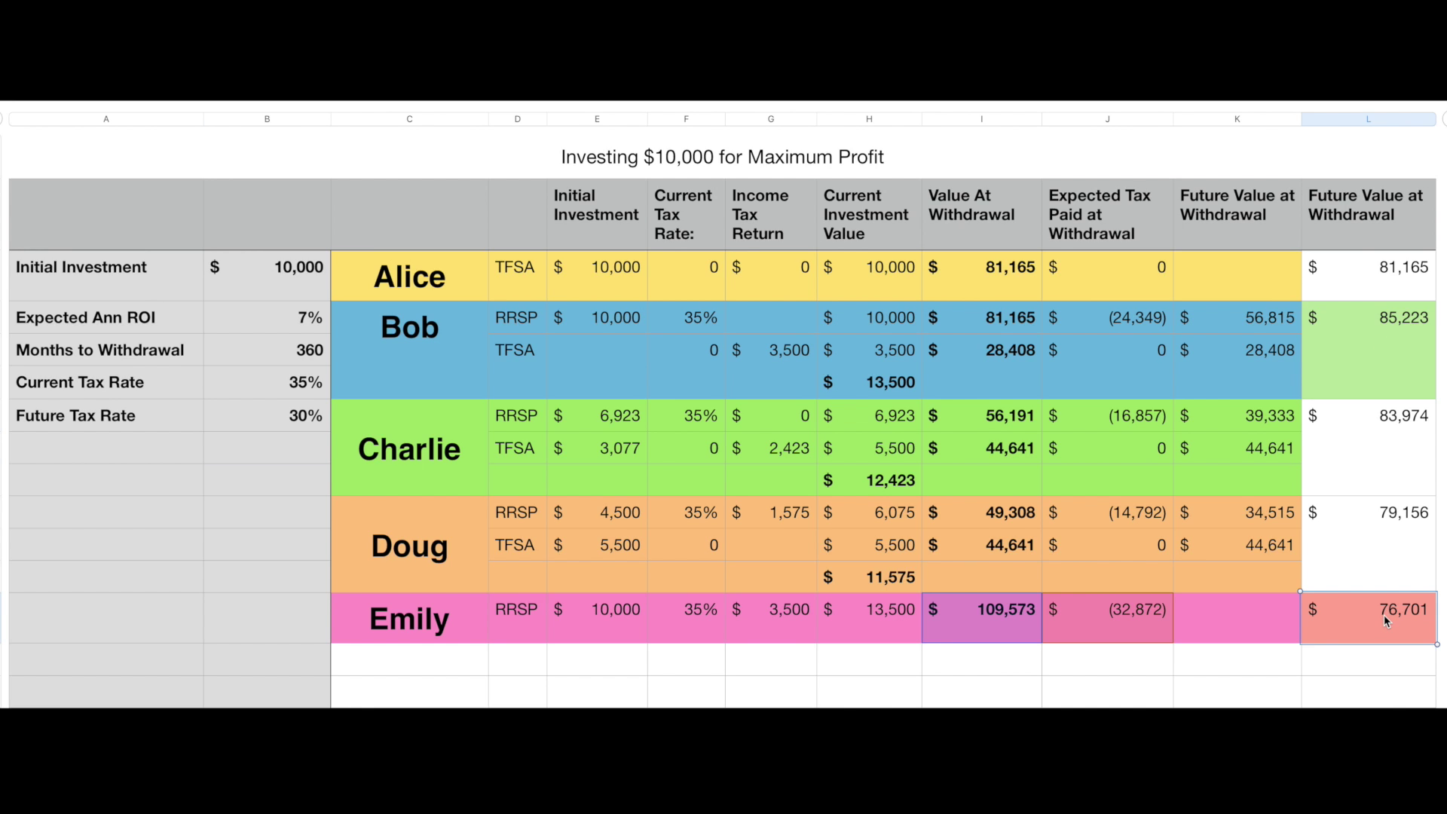
# - Set the future tax rate to 40% and clear the cell selection
pyautogui.click(282, 414)
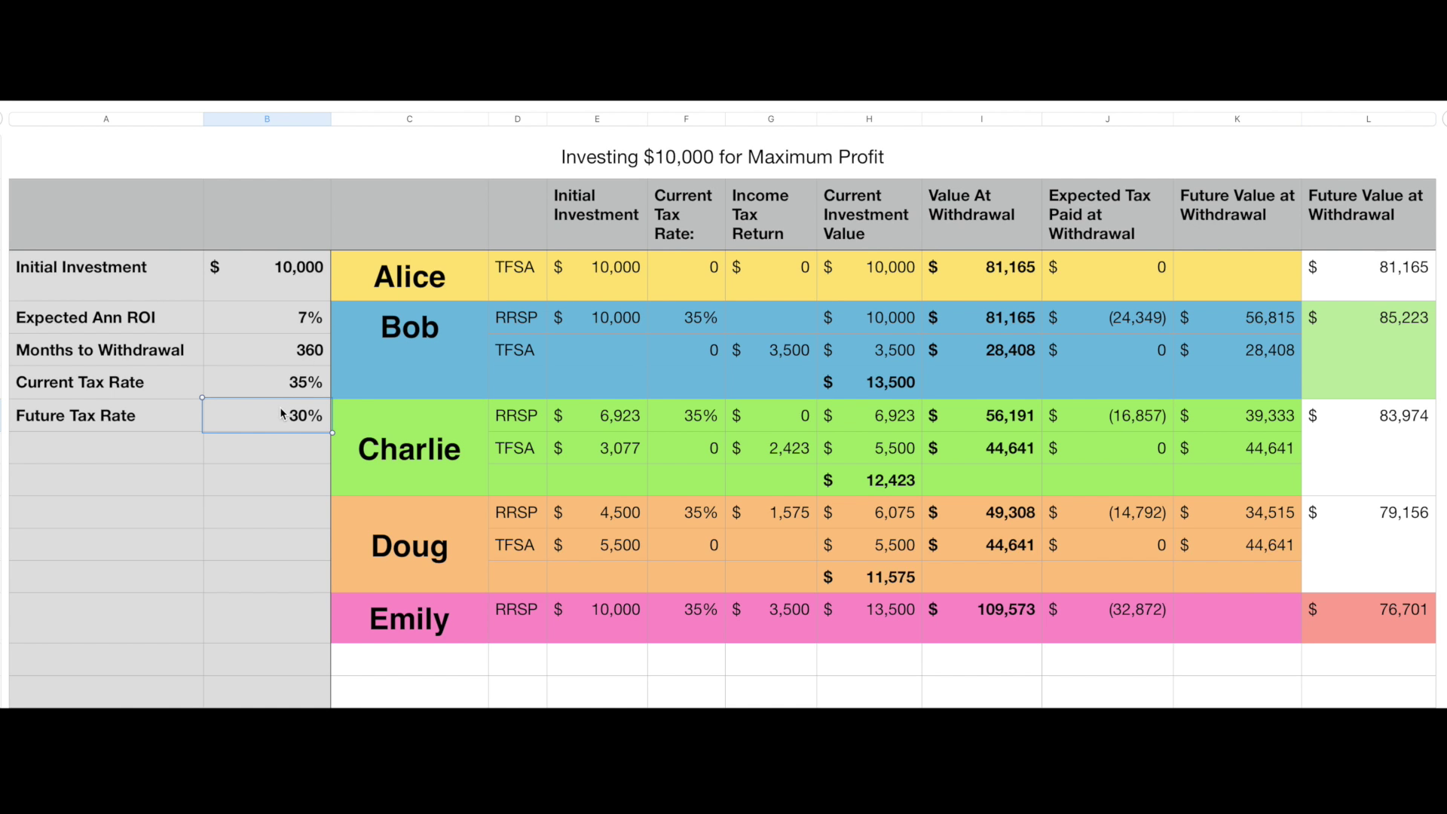
pyautogui.write('40')
pyautogui.press('Return')
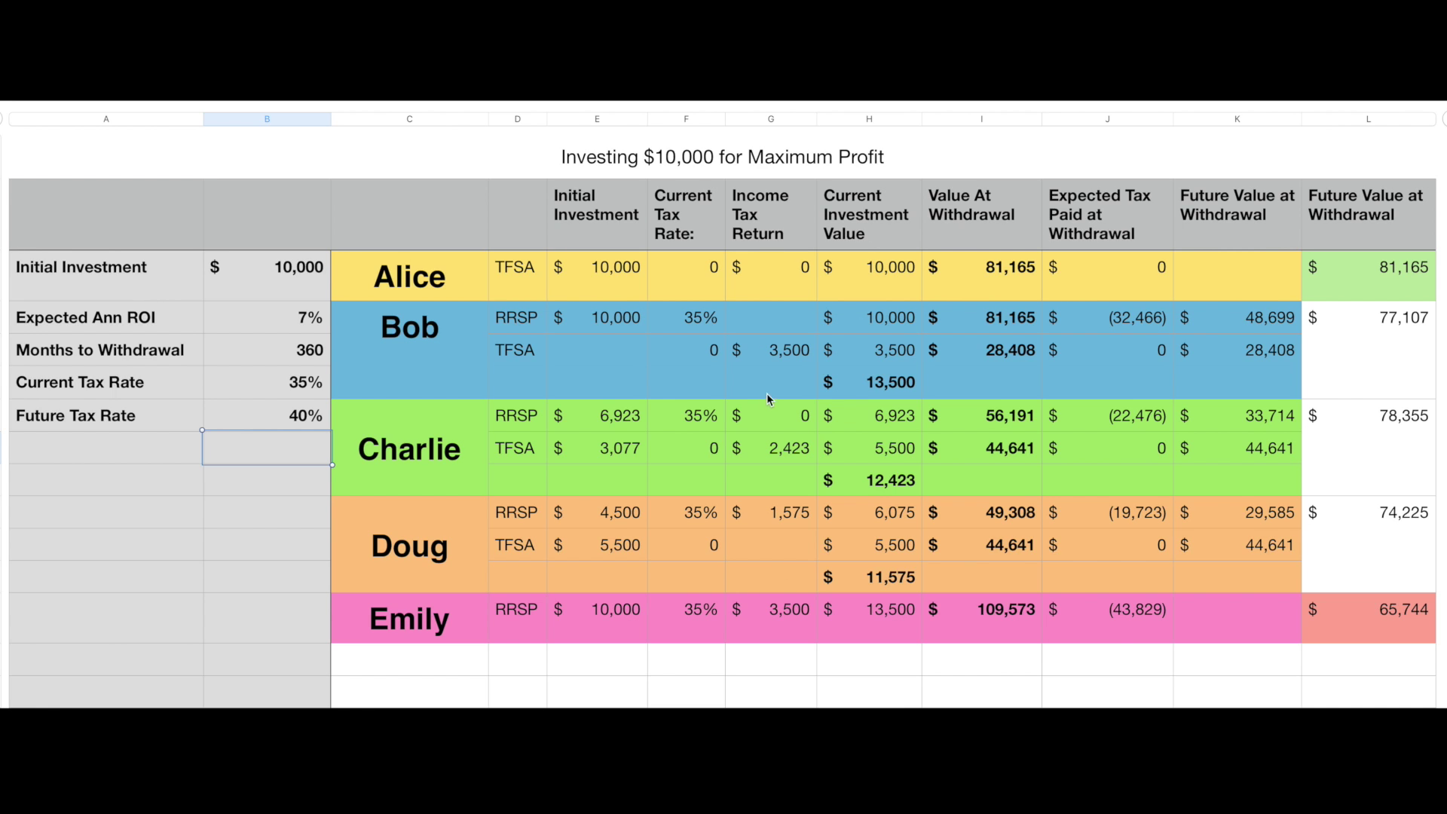
pyautogui.press('Escape')
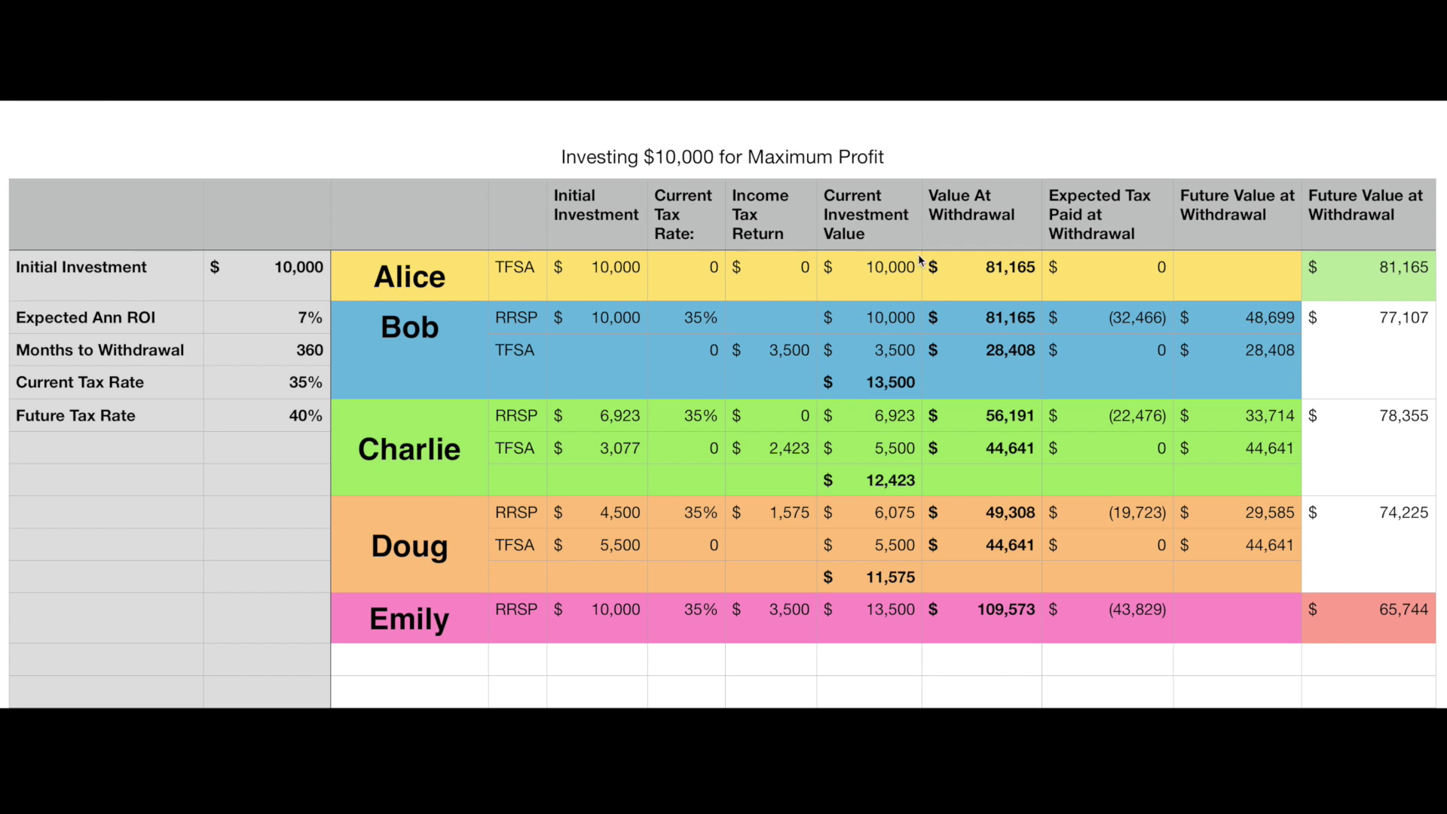
# - Inspect the yellow row's current investment value, the blue scenario's RRSP investment and tax return, and the orange and blue combined future values
pyautogui.click(861, 277)
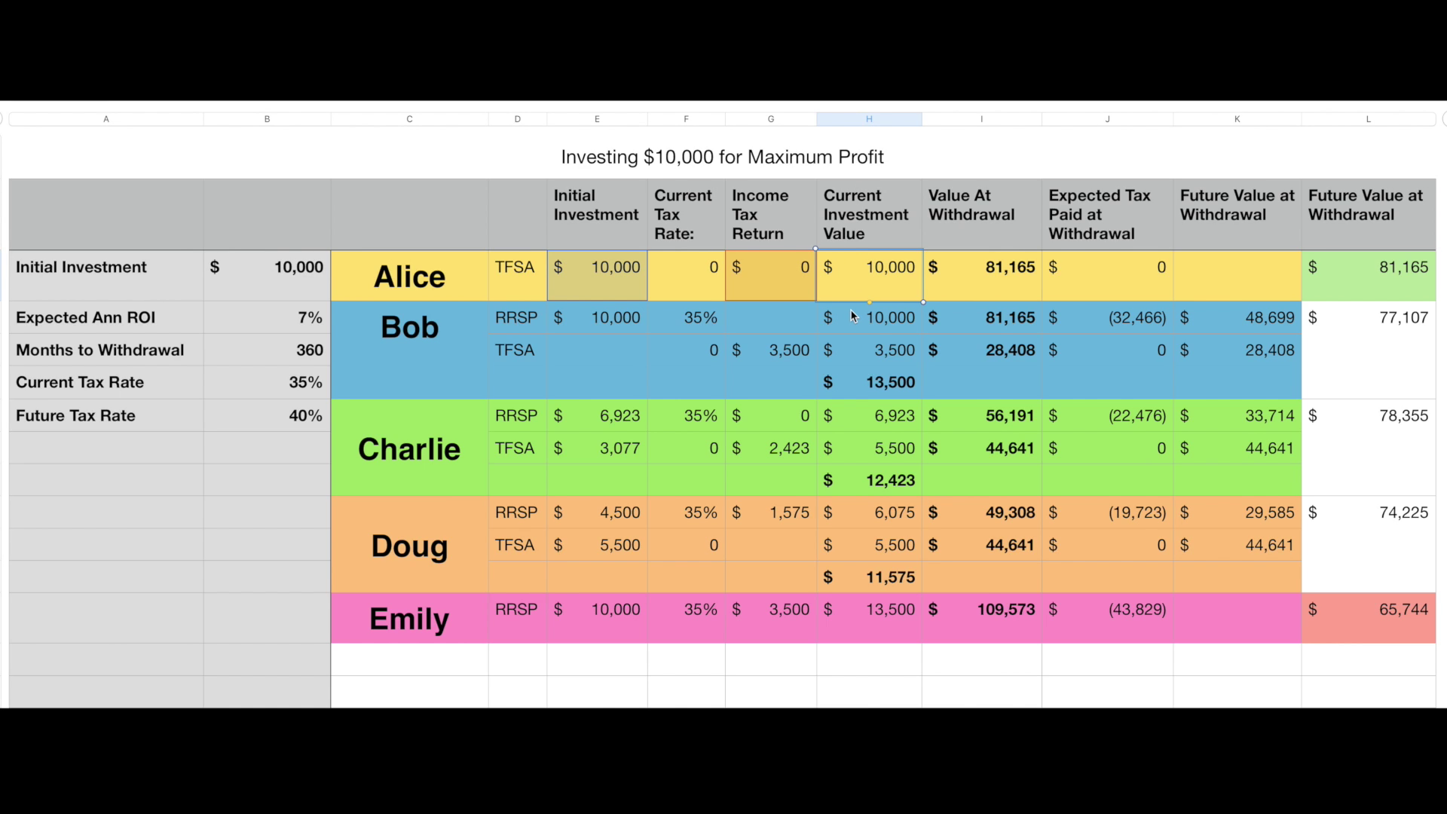
pyautogui.click(585, 325)
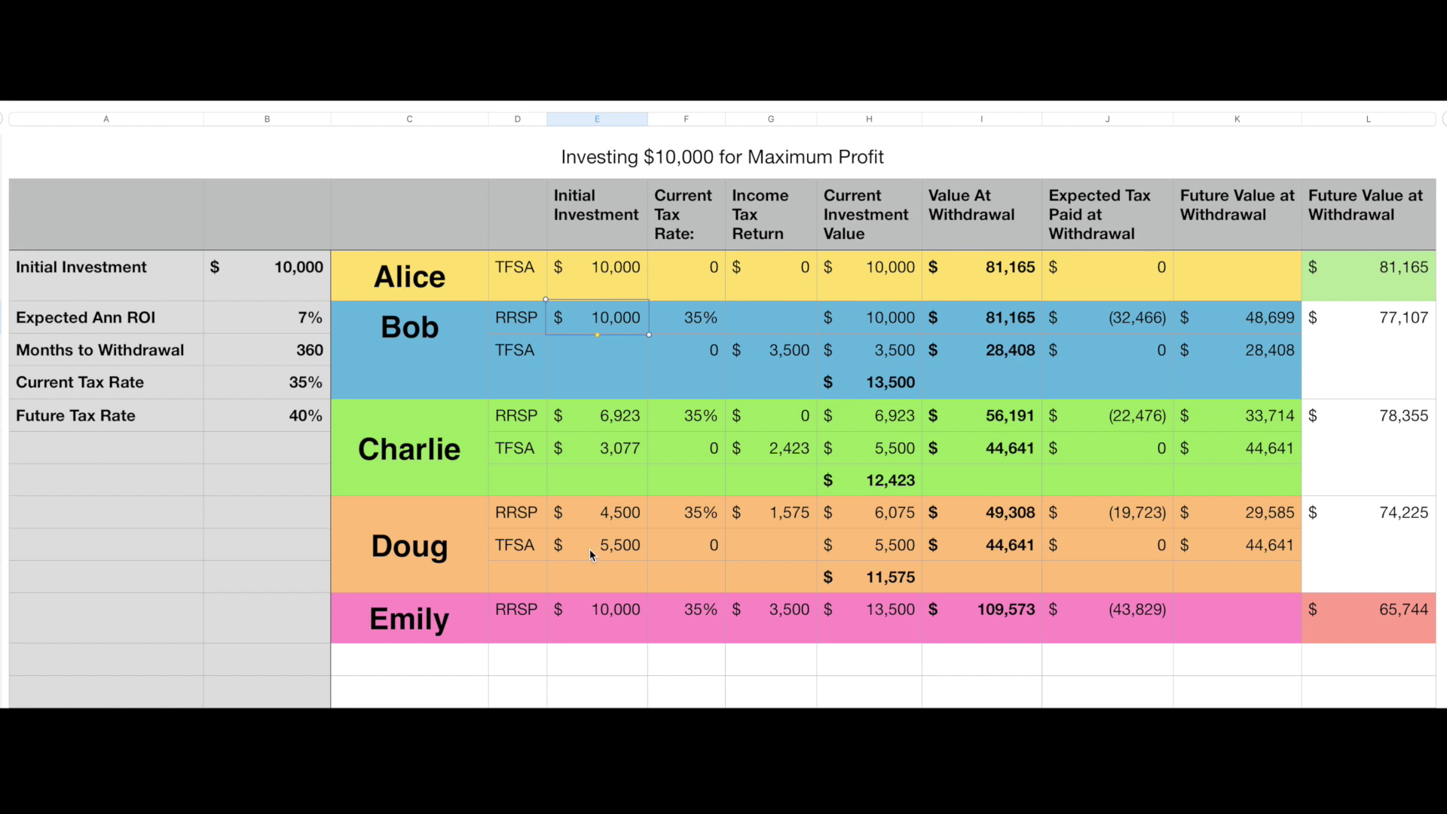
pyautogui.click(1396, 547)
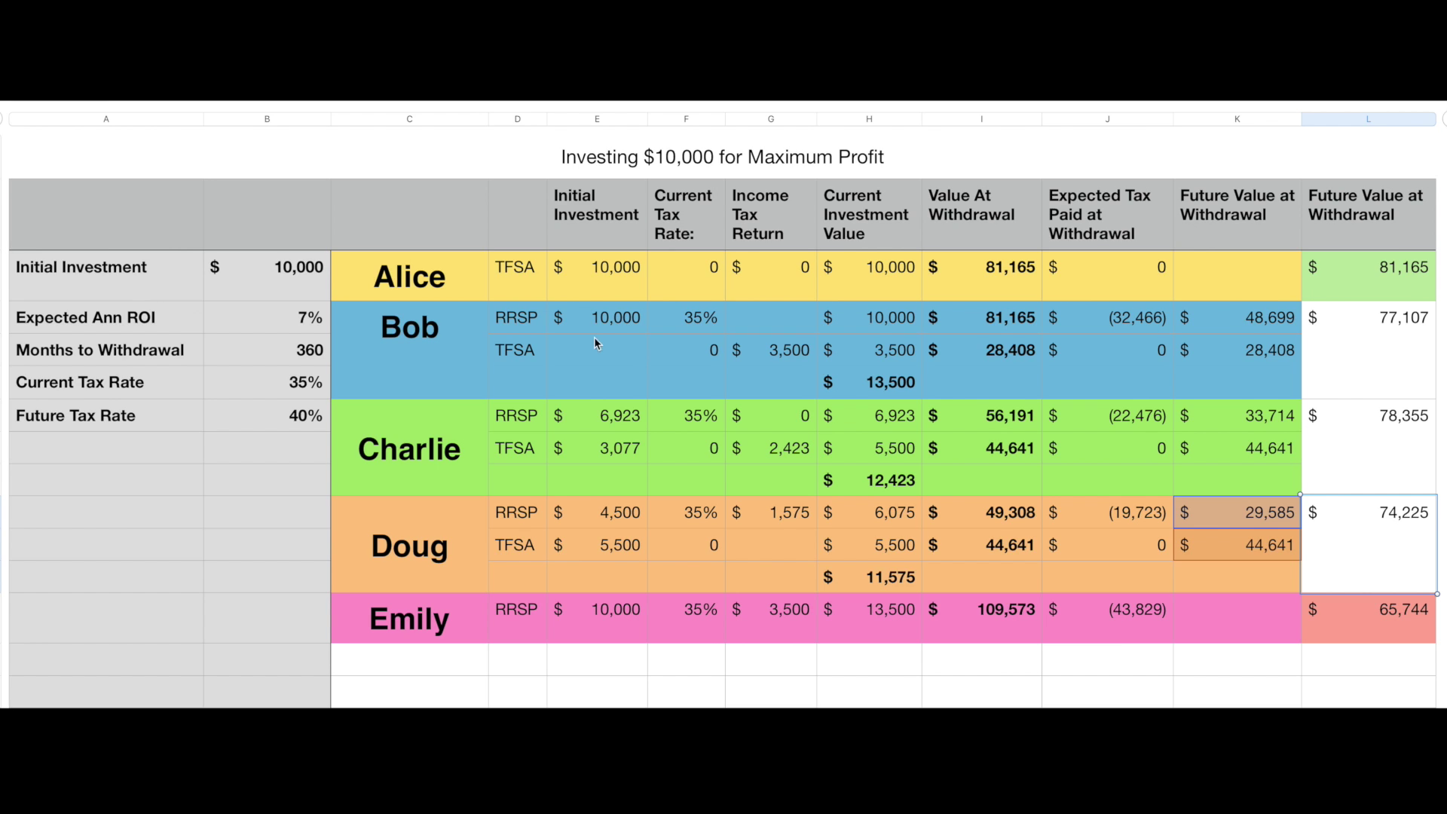
pyautogui.click(596, 345)
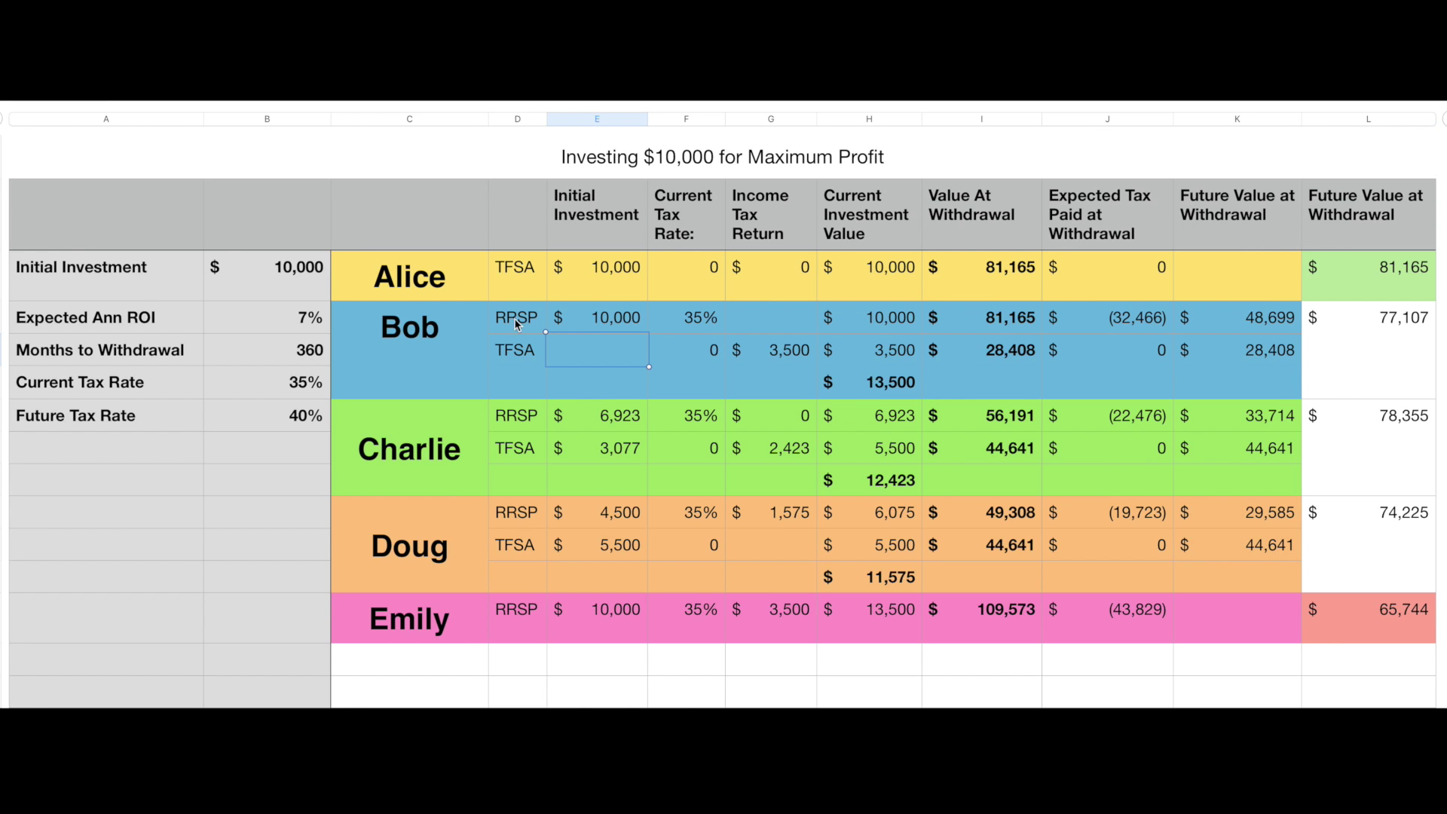
pyautogui.click(619, 321)
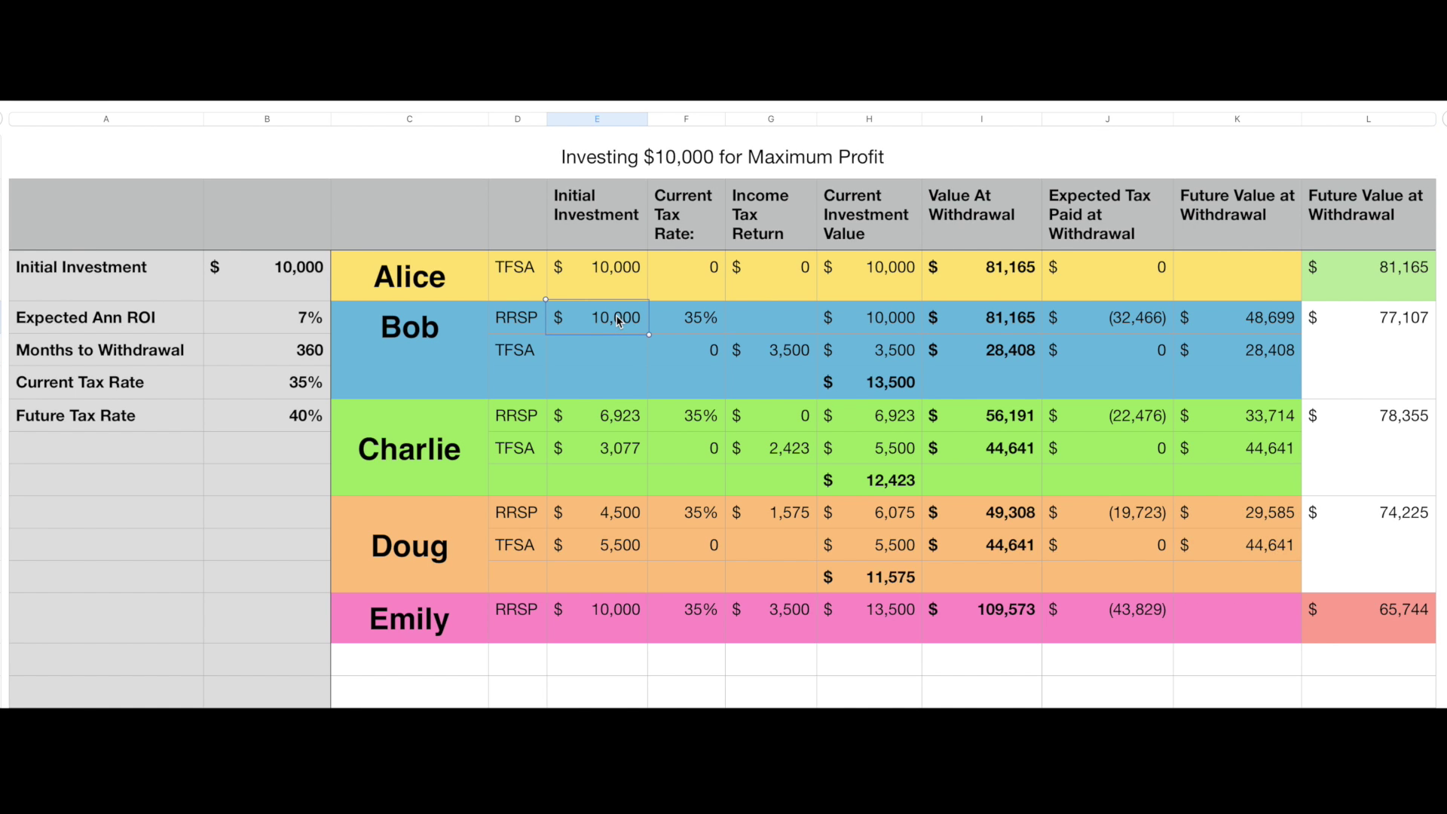
pyautogui.click(784, 354)
pyautogui.click(1344, 354)
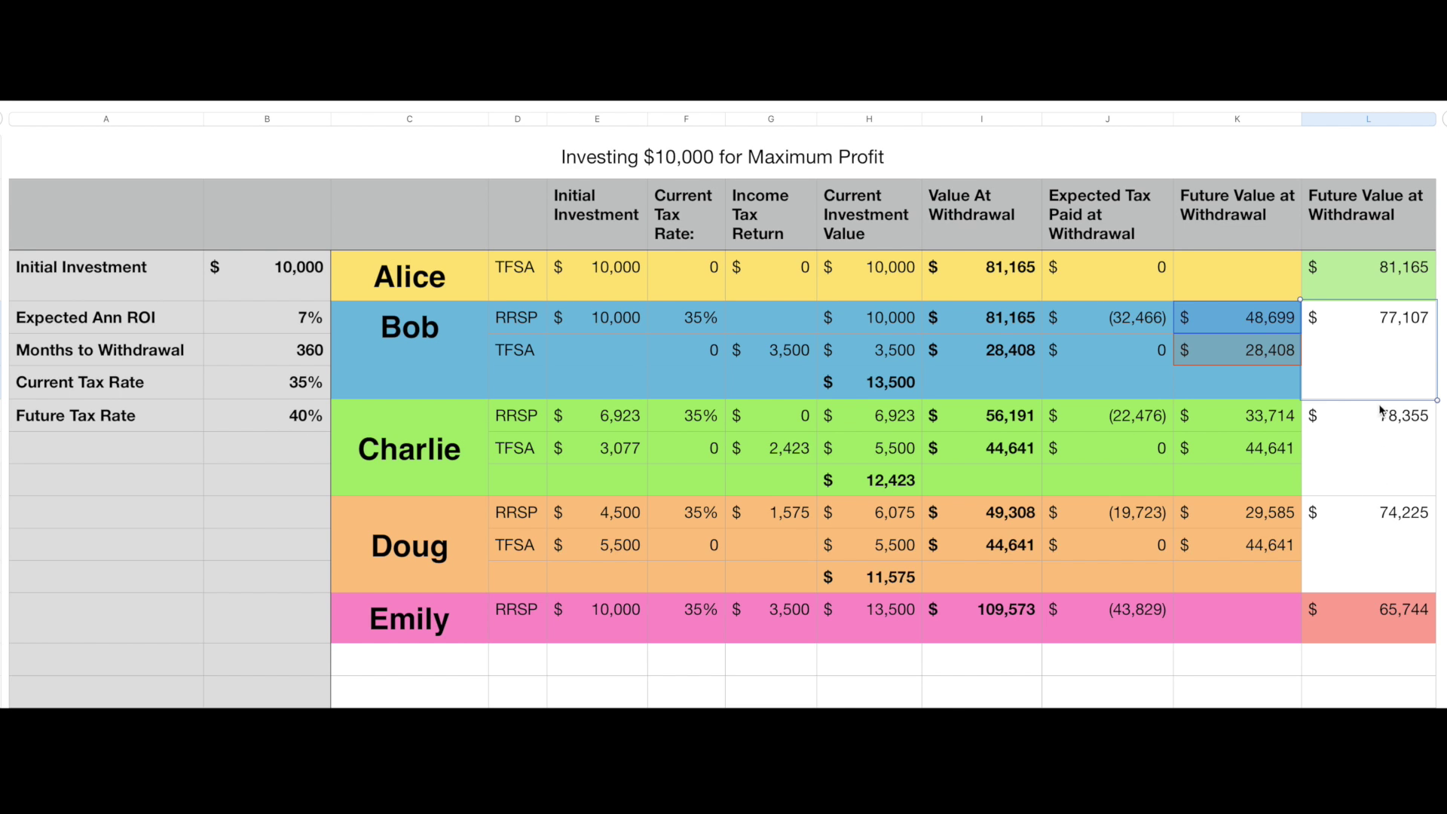
# - Try 35% and 20% in turn as the future tax rate
pyautogui.click(257, 422)
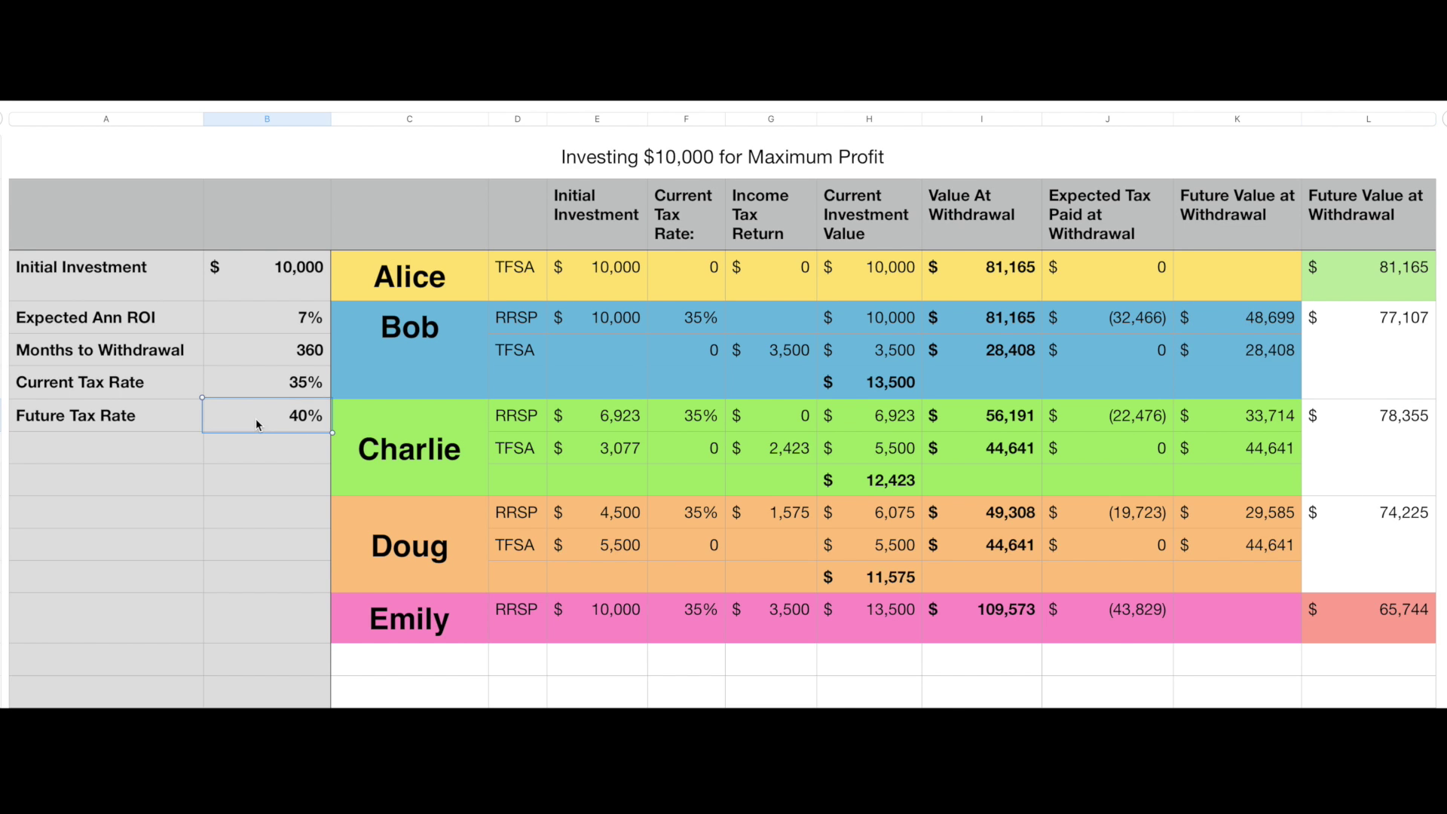
pyautogui.write('35')
pyautogui.press('Return')
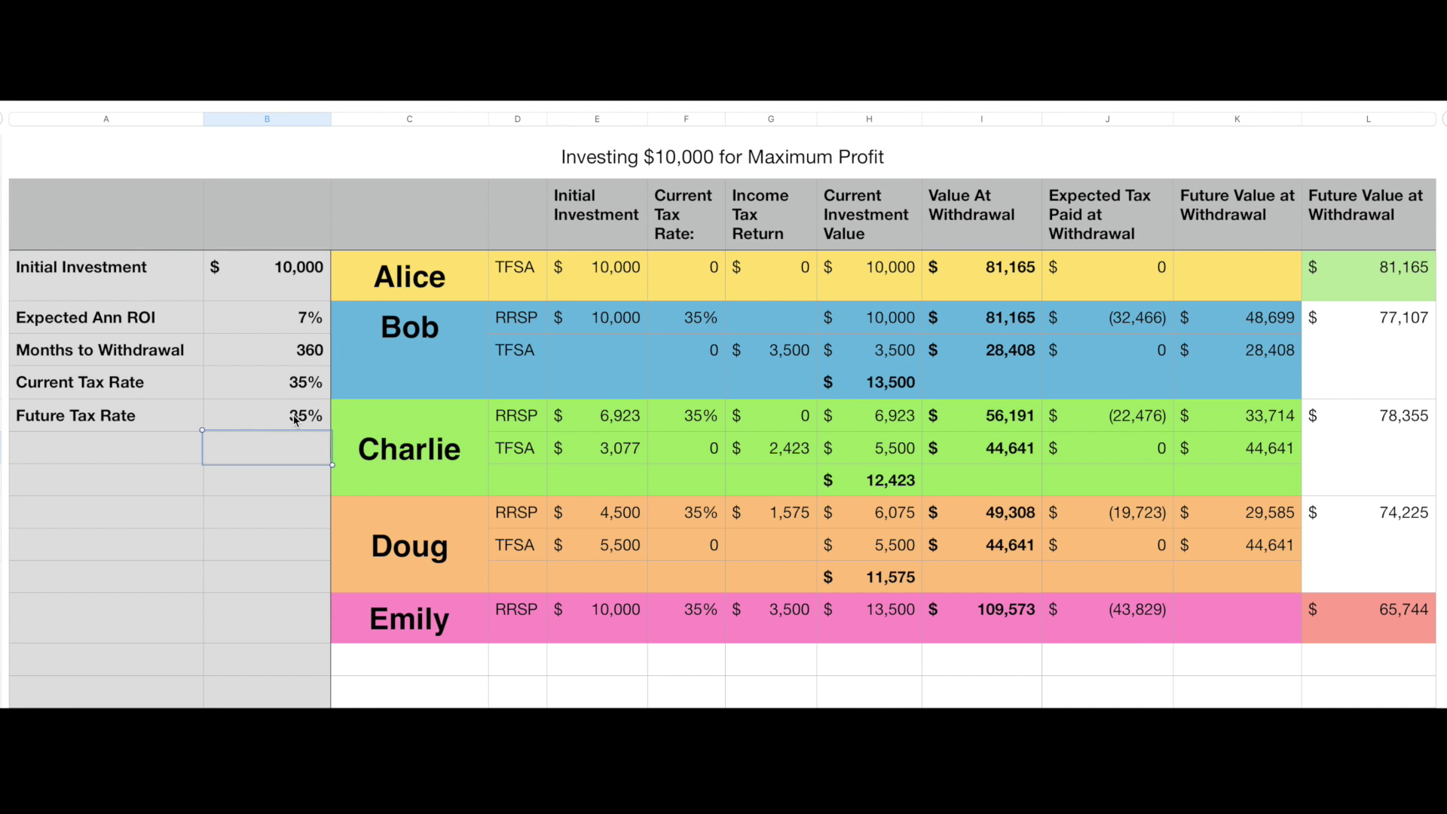
pyautogui.click(284, 416)
pyautogui.write('20')
pyautogui.press('Return')
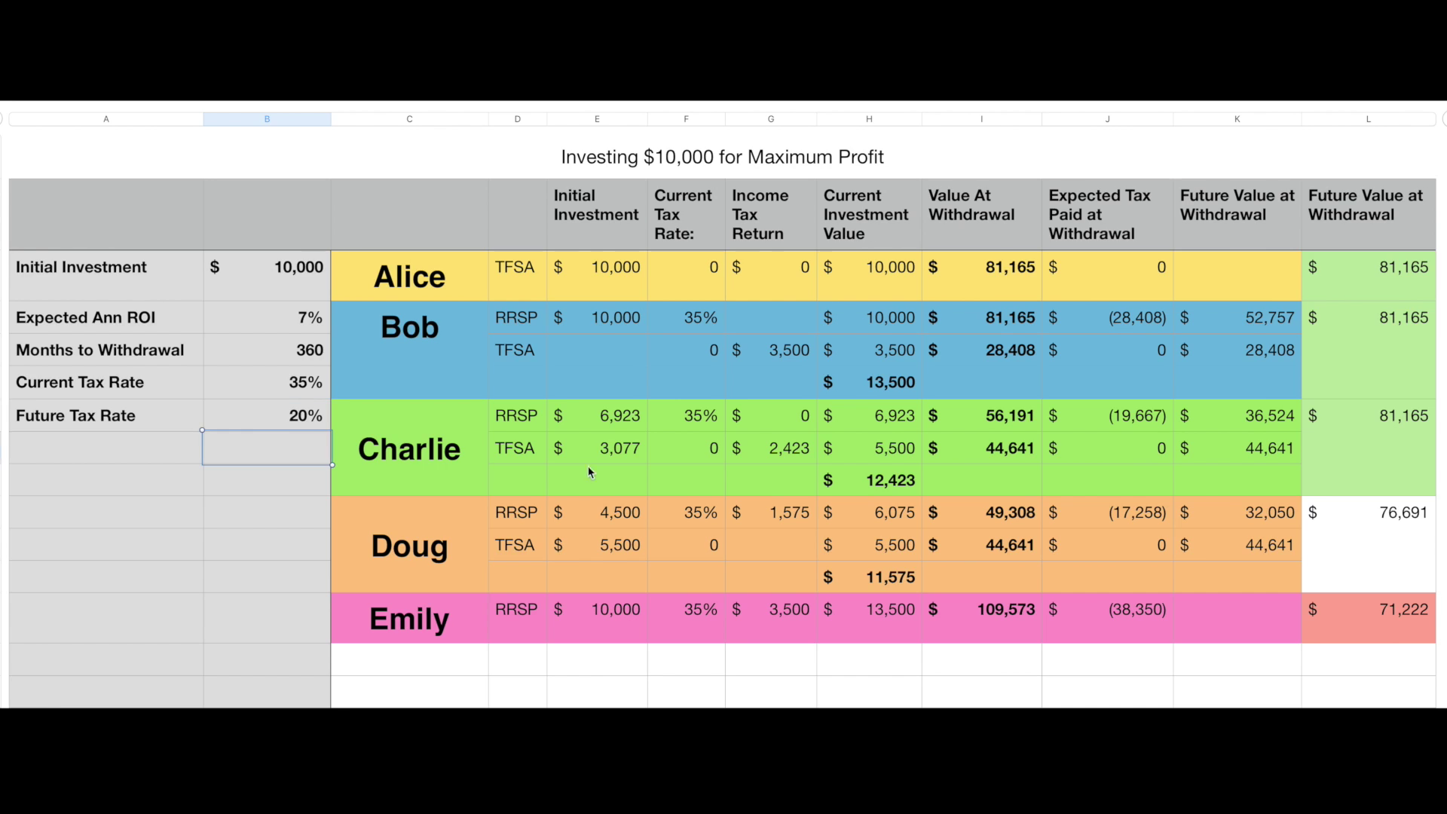
# - Set the future tax rate to 10% and check the blue and green scenarios' combined future values at withdrawal
pyautogui.click(278, 419)
pyautogui.write('10')
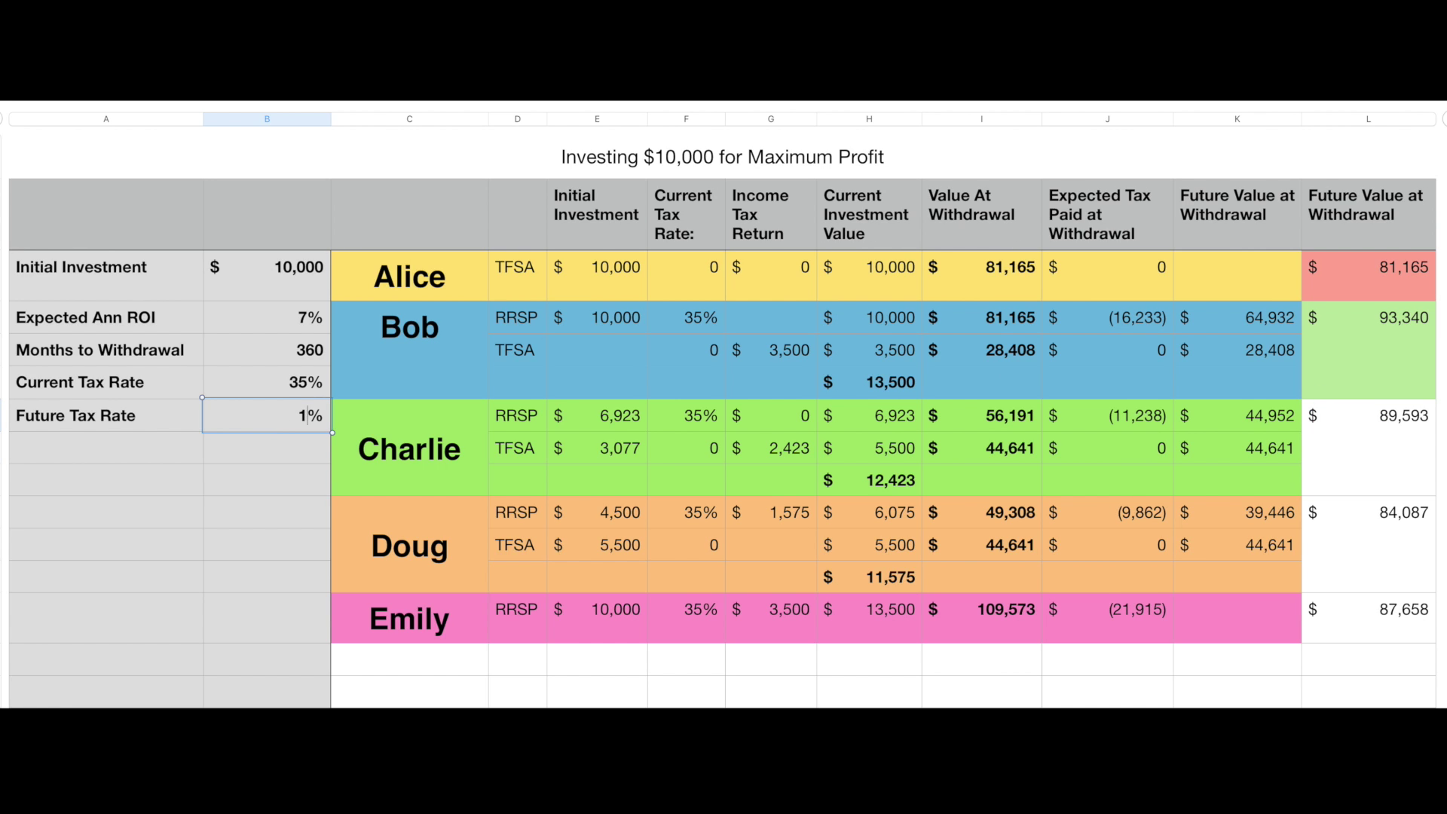
pyautogui.press('Return')
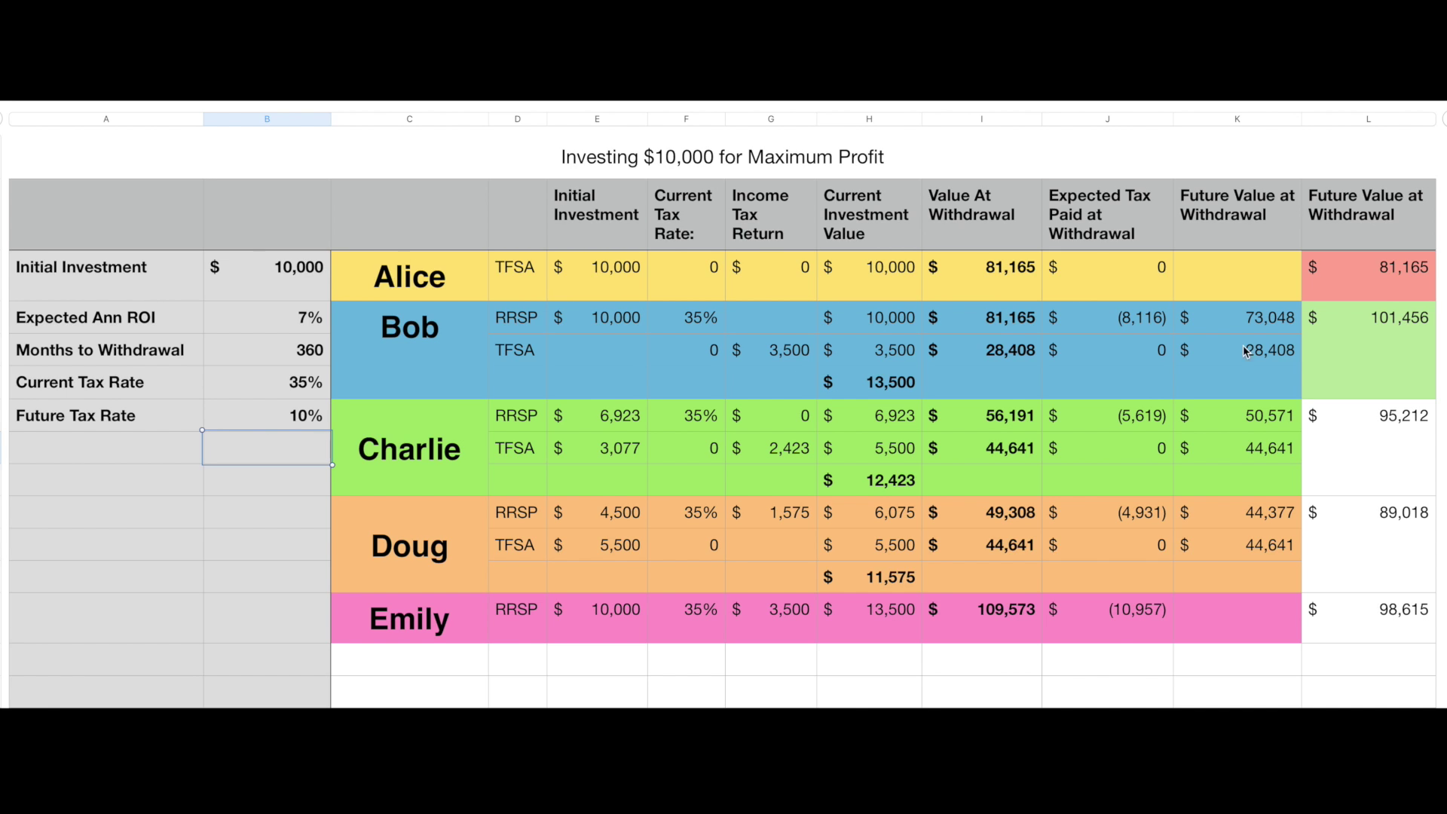
pyautogui.click(1398, 369)
pyautogui.click(1333, 452)
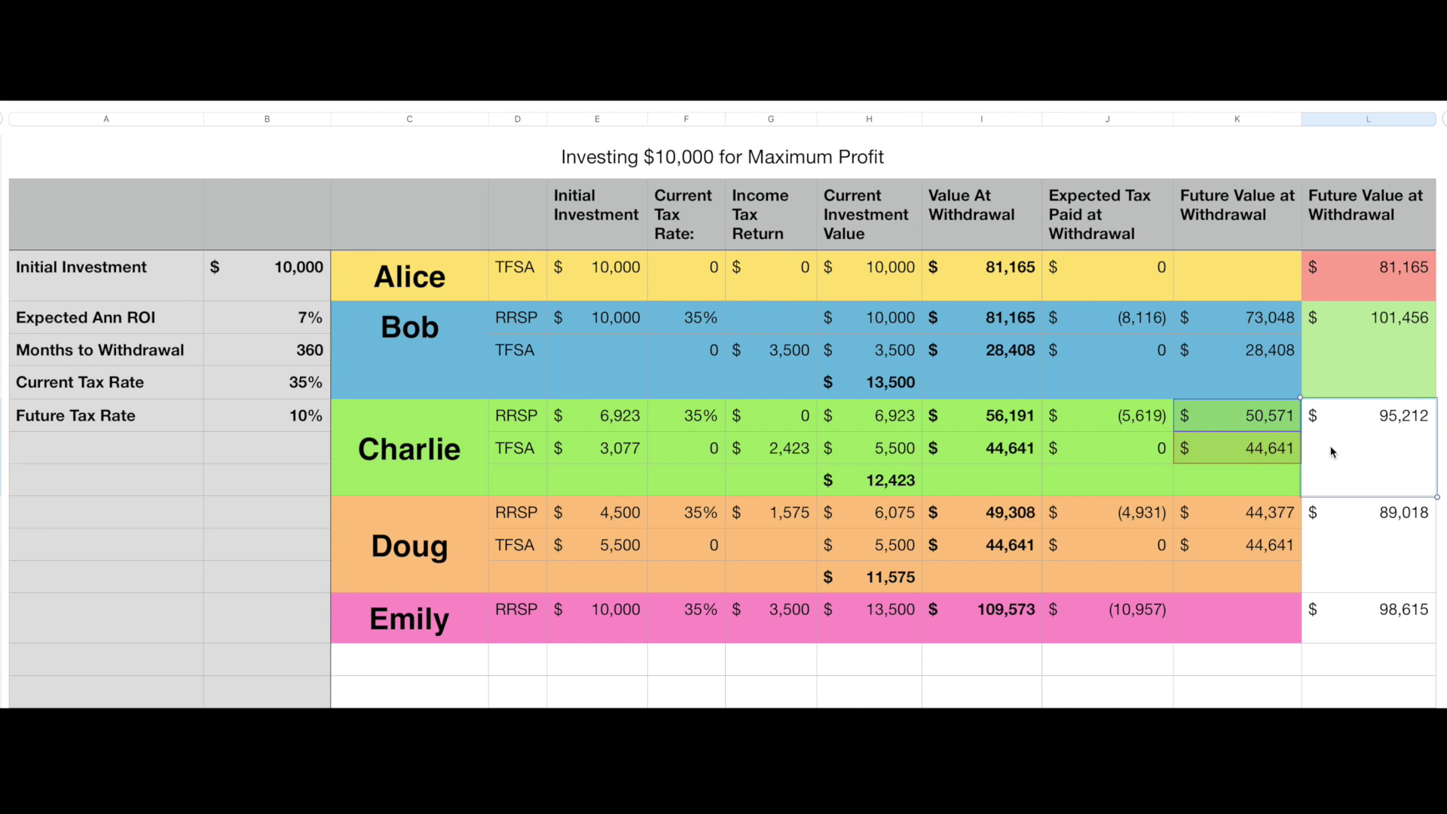